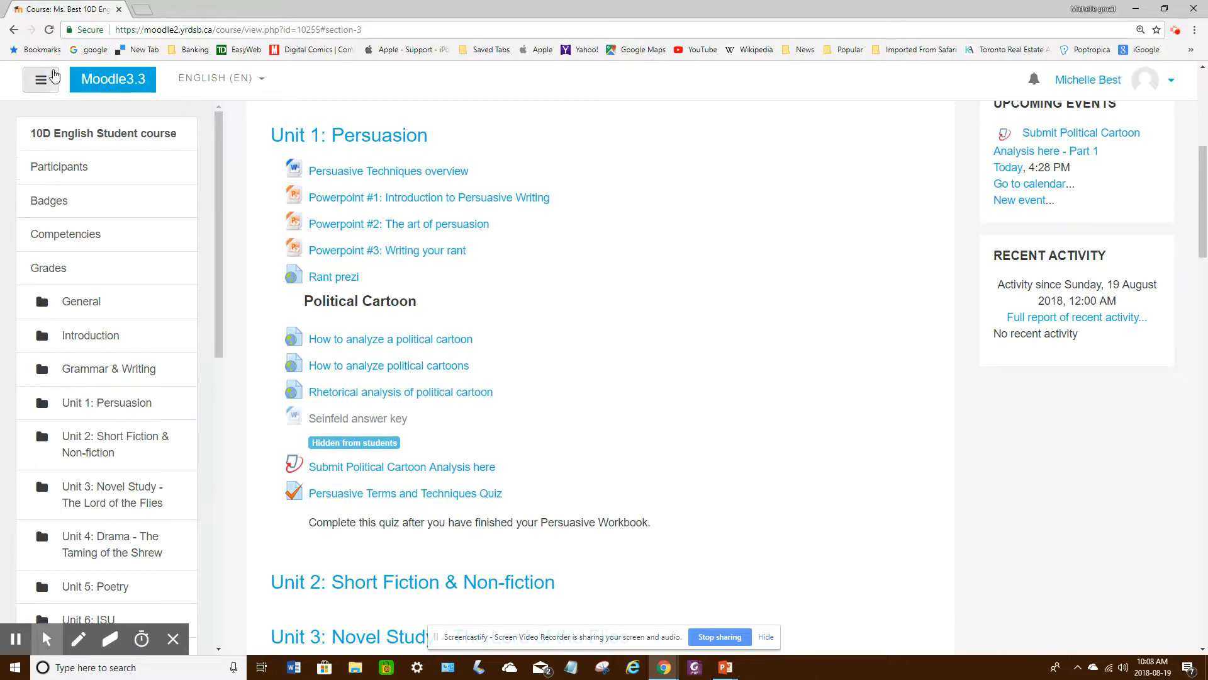
- Open the Persuasive Terms and Techniques Quiz in Unit 1 for editing and view the help on shuffling questions
click(187, 496)
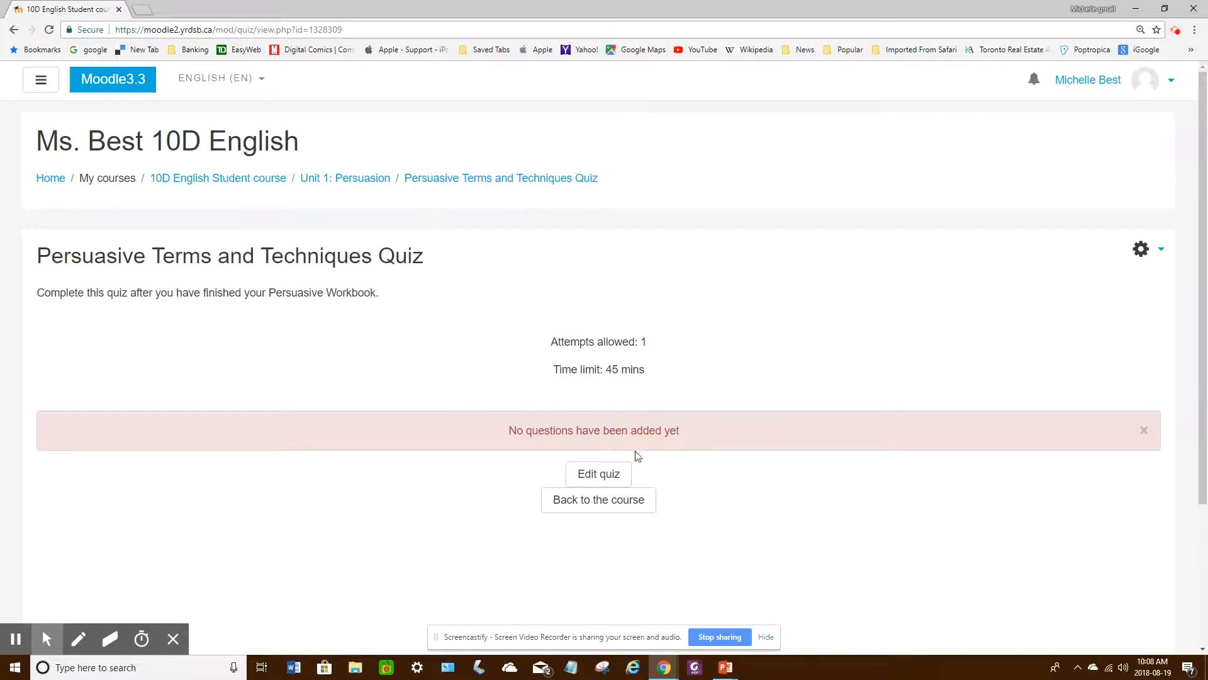
click(603, 478)
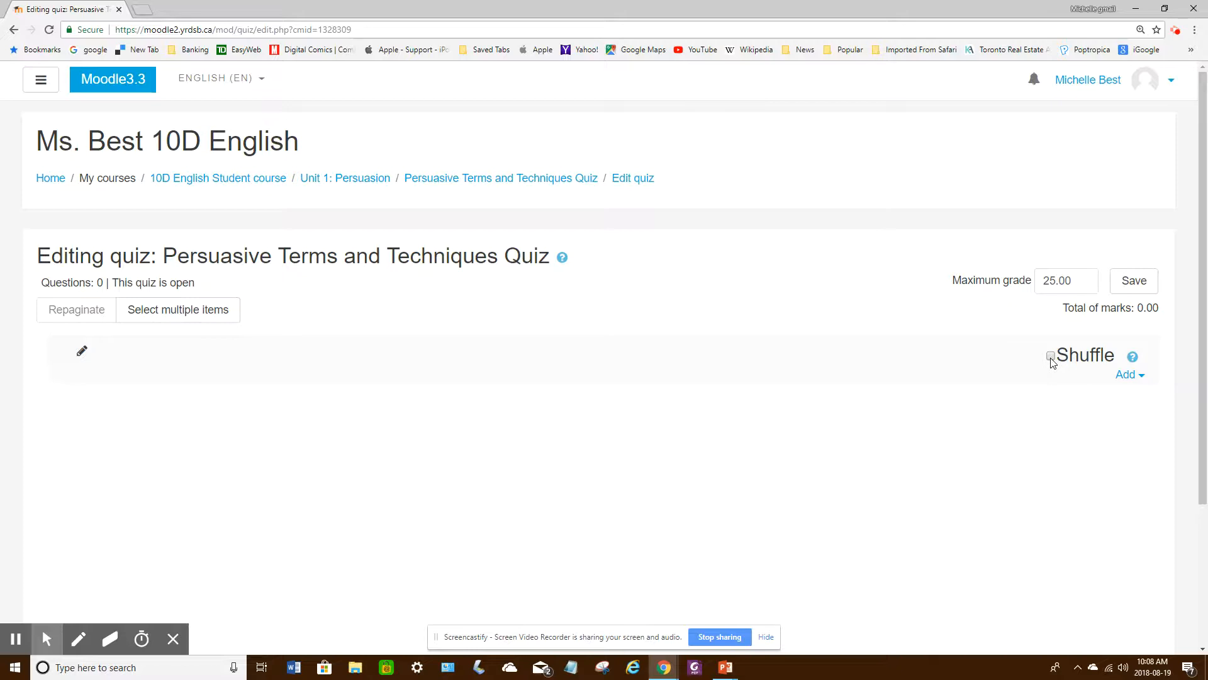
click(1133, 357)
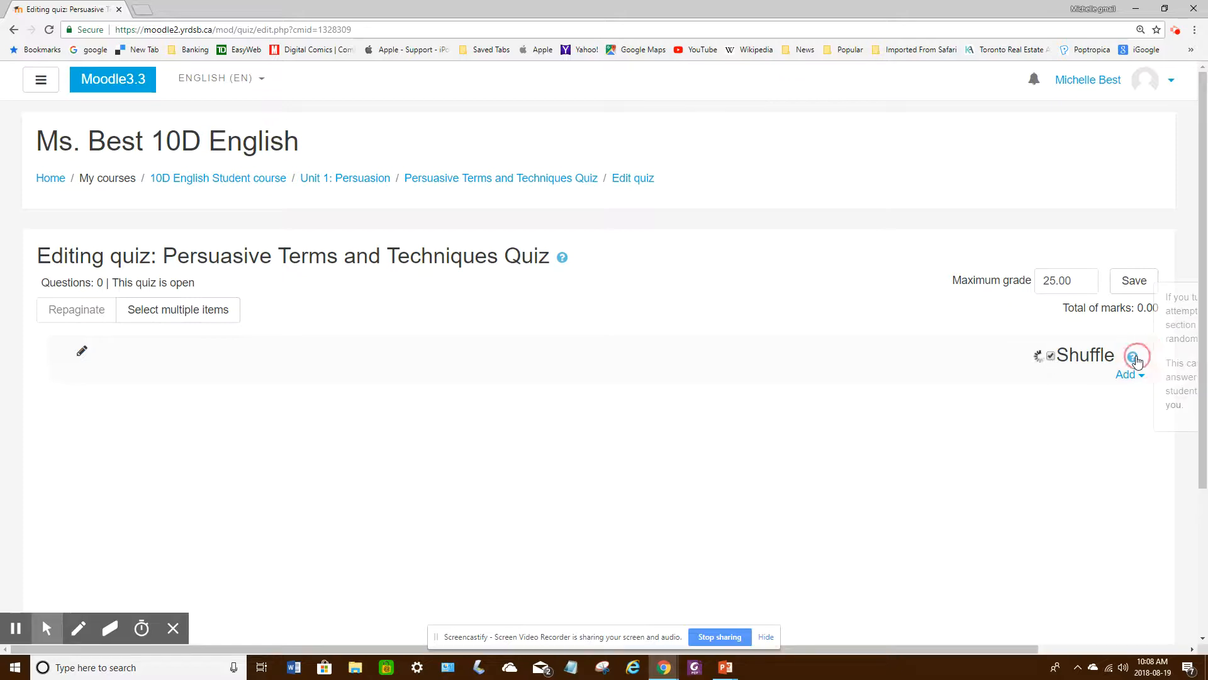
click(1176, 30)
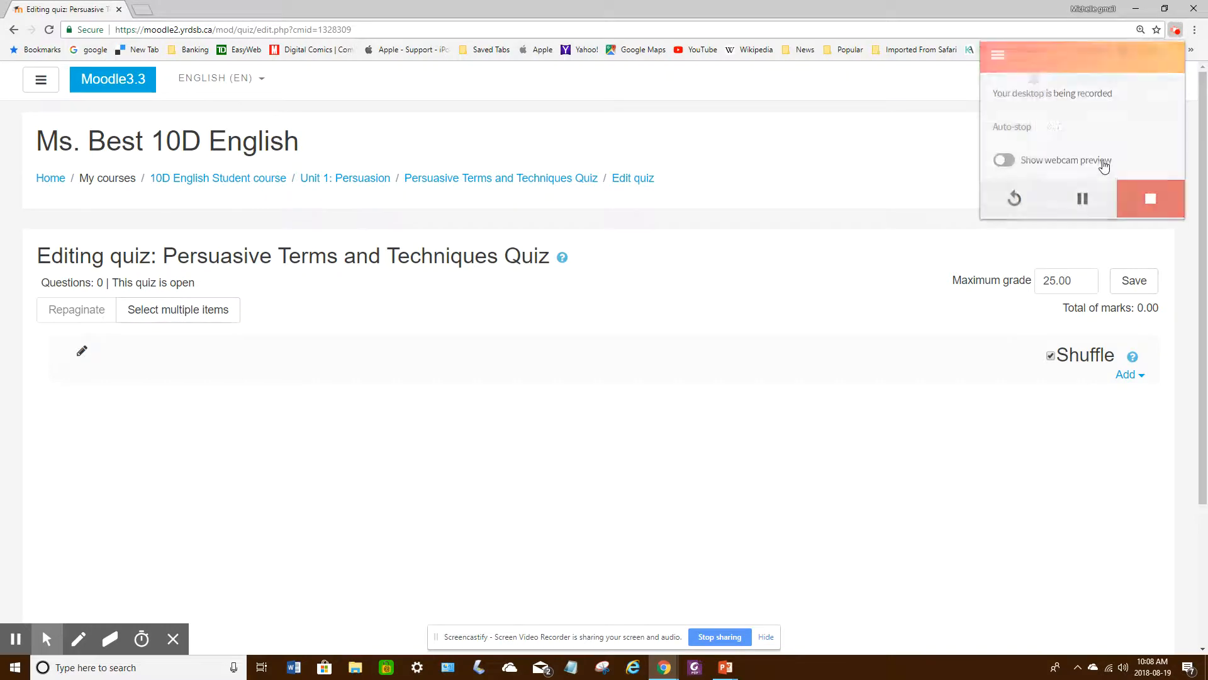
click(1024, 205)
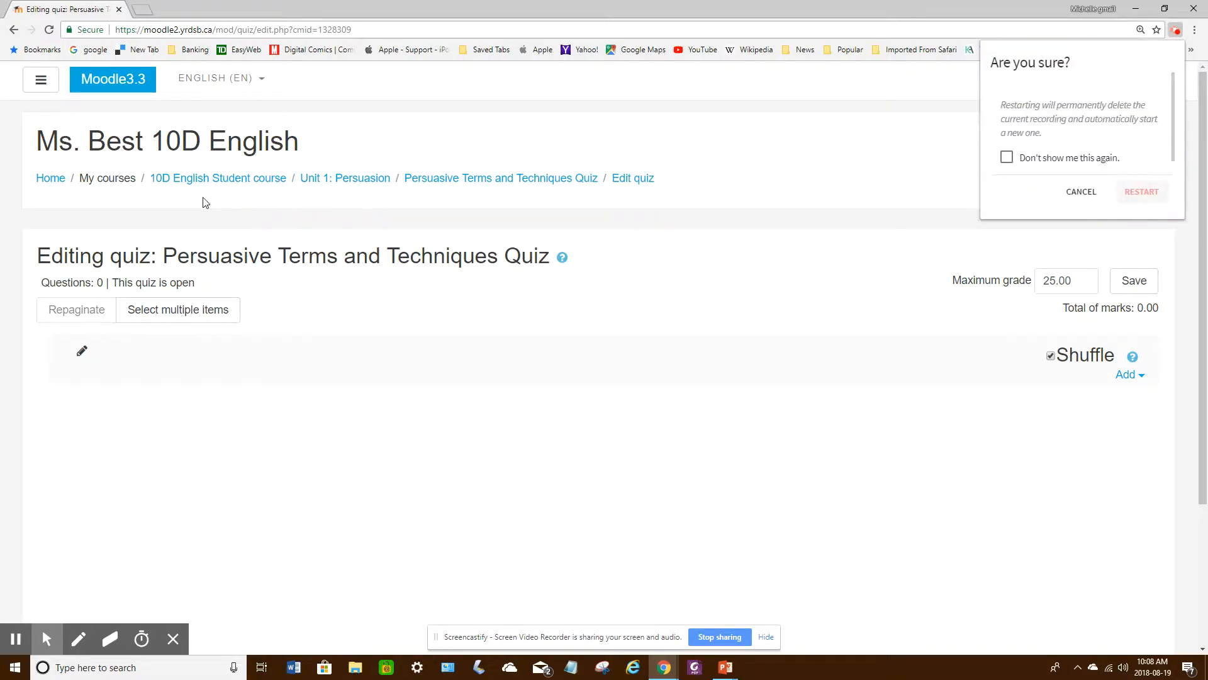
click(13, 30)
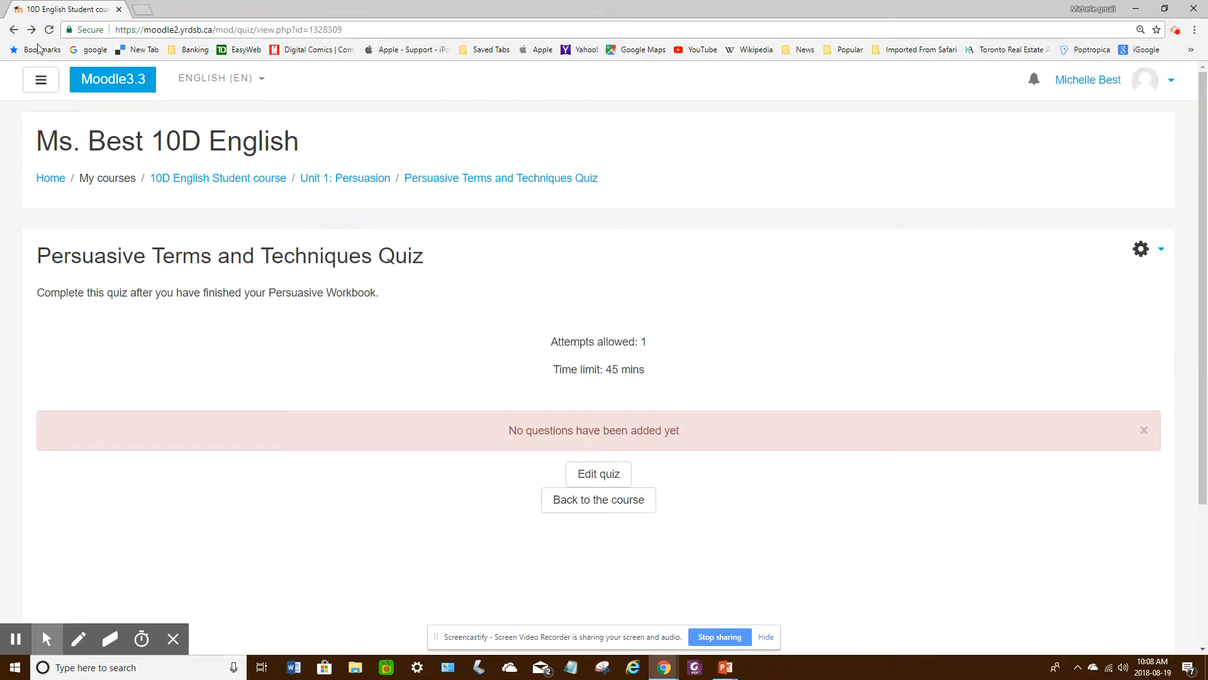
click(13, 30)
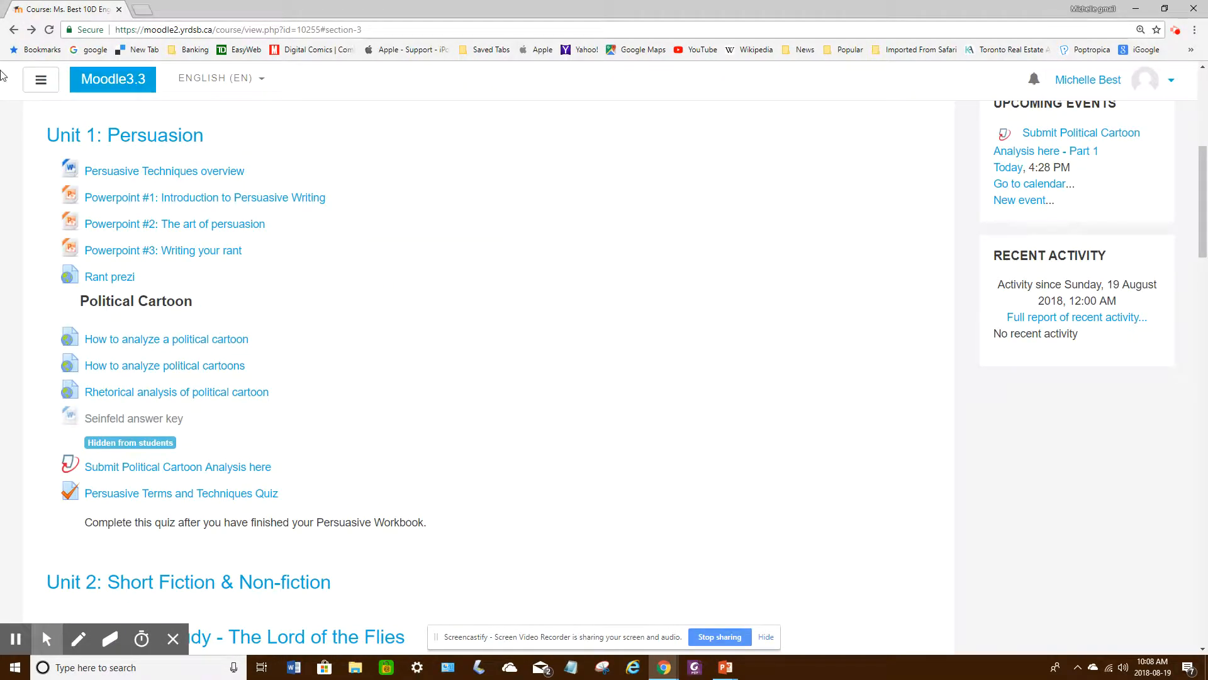
click(38, 79)
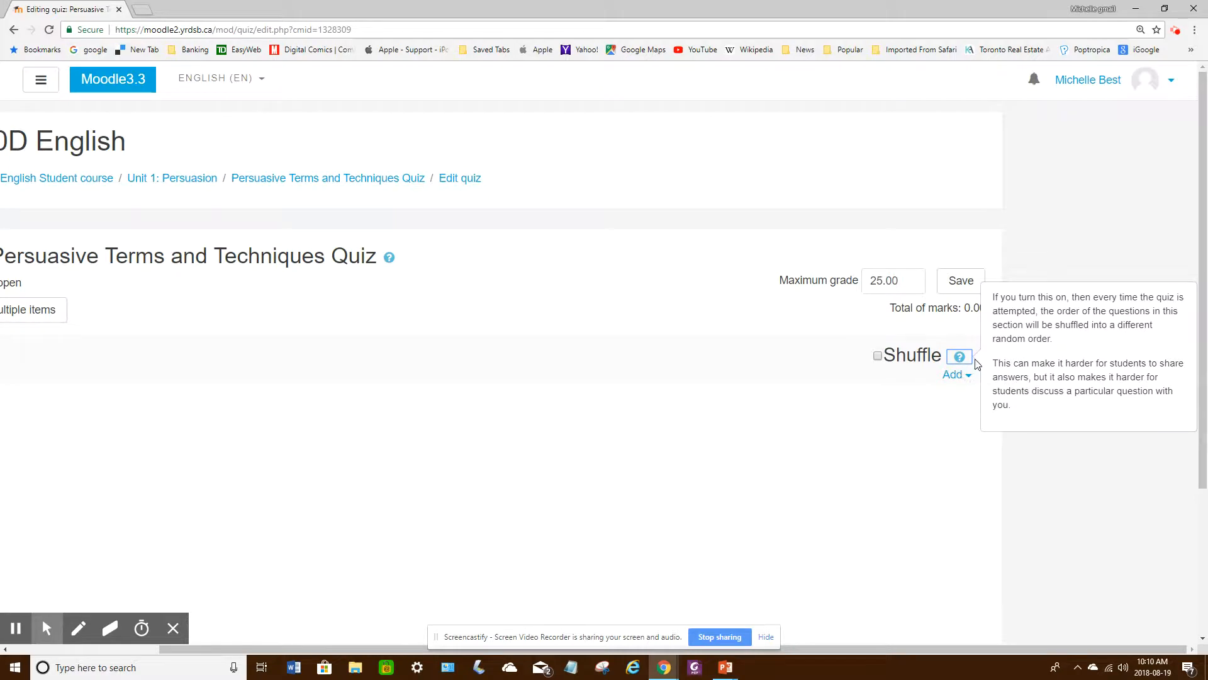
- Start adding questions from the question bank and select the Persuasive Terms and Techniques Quiz category
click(969, 377)
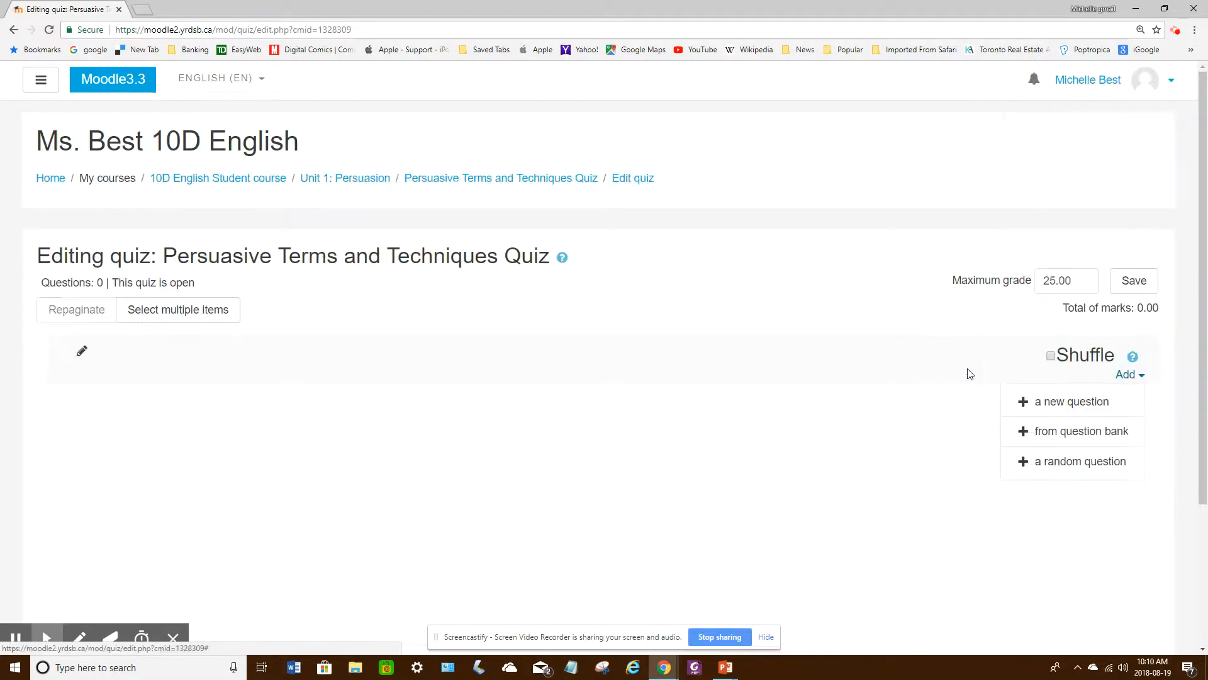
click(1066, 438)
click(360, 344)
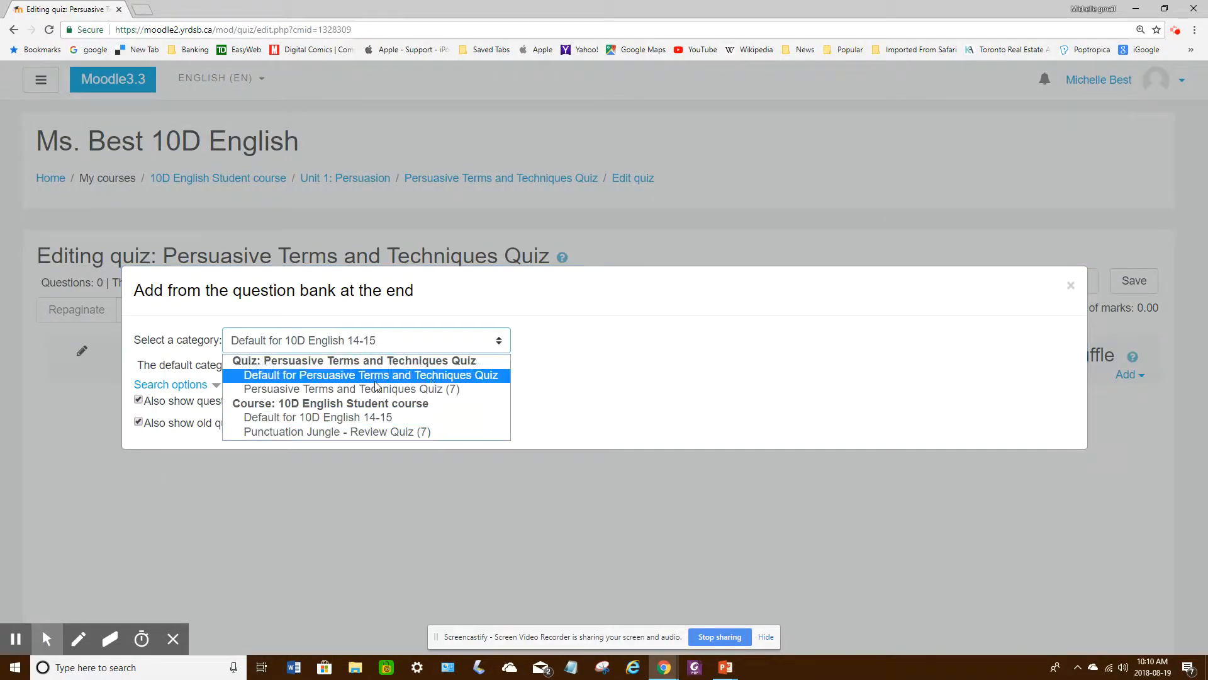
click(421, 390)
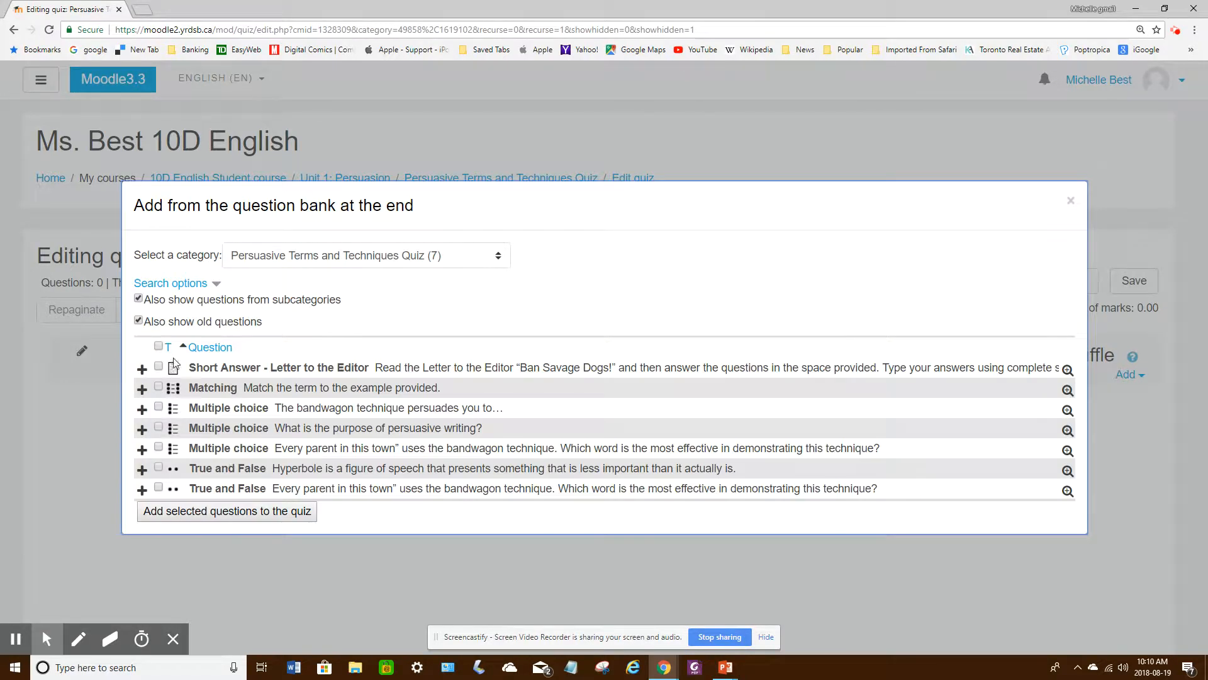
- Select every question in the category and add them all to the quiz
click(159, 347)
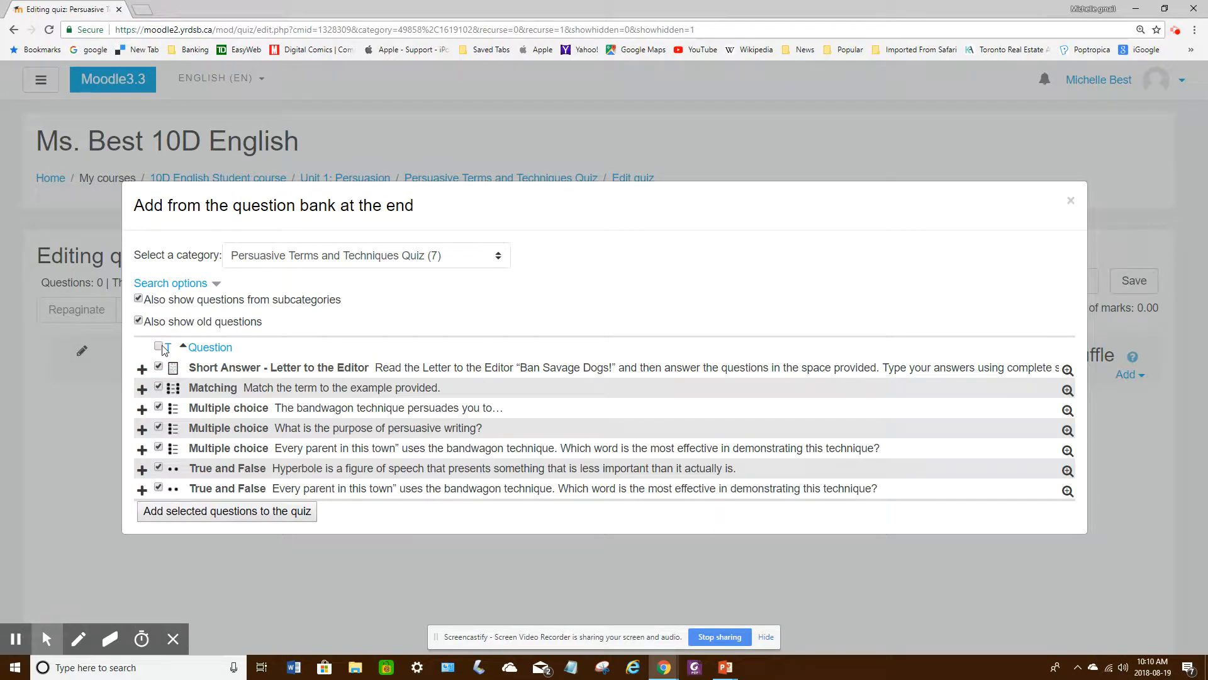
click(160, 347)
click(158, 366)
click(157, 387)
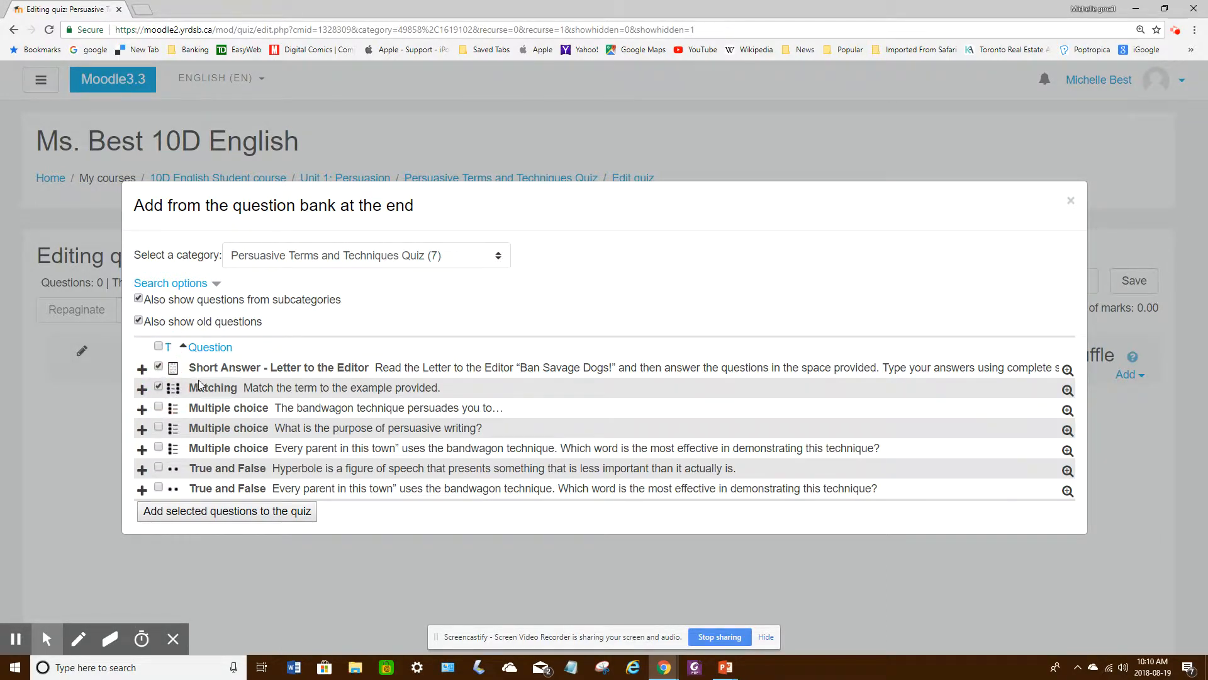
click(159, 348)
click(159, 346)
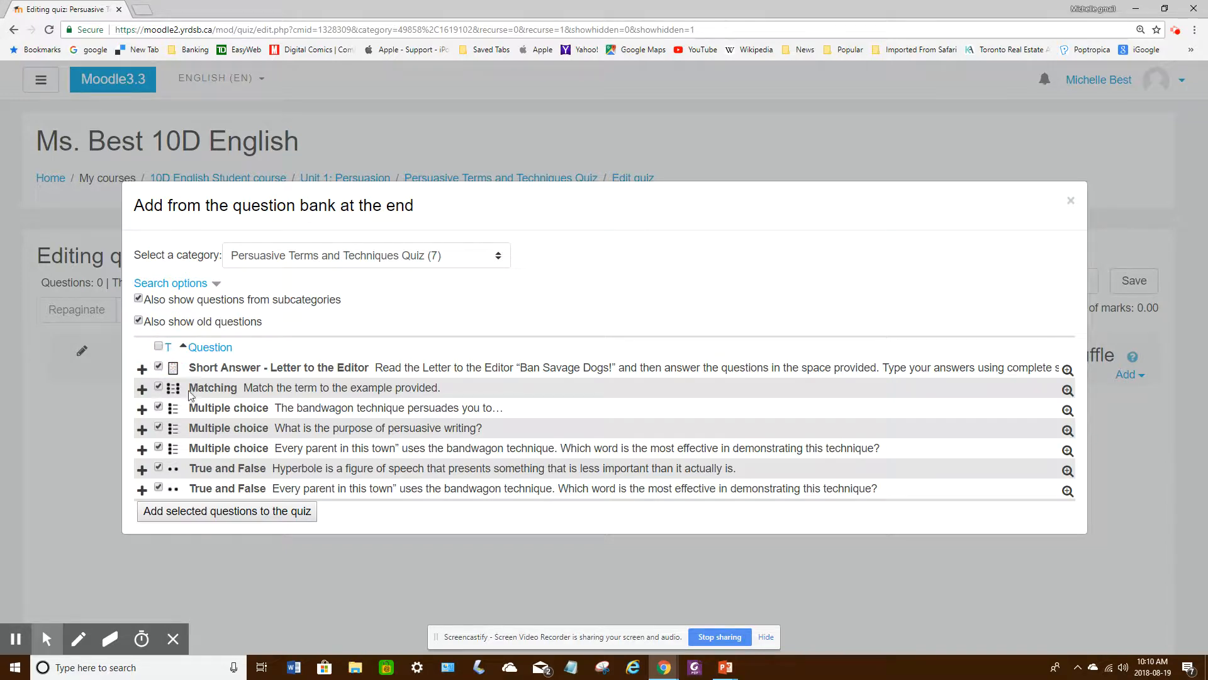
click(226, 513)
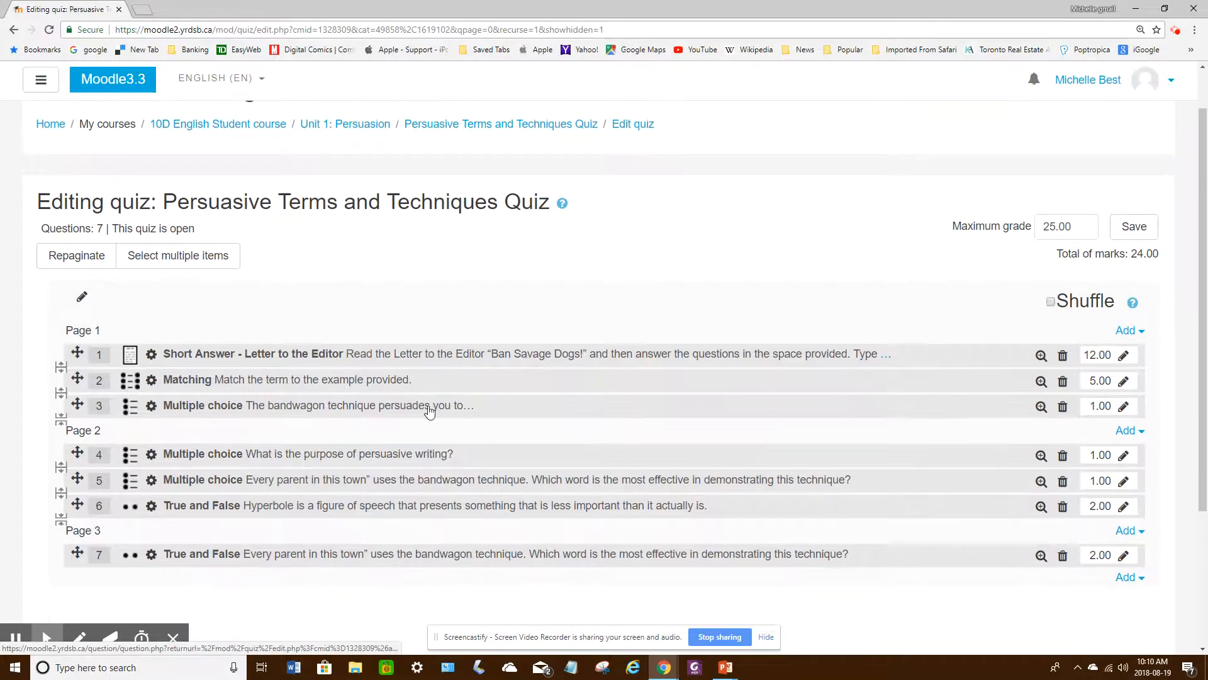
- Arrange the questions by type as Matching, Multiple choice, True and False, then Short Answer, with a page break after the Matching question
scroll(423, 408, down, 3)
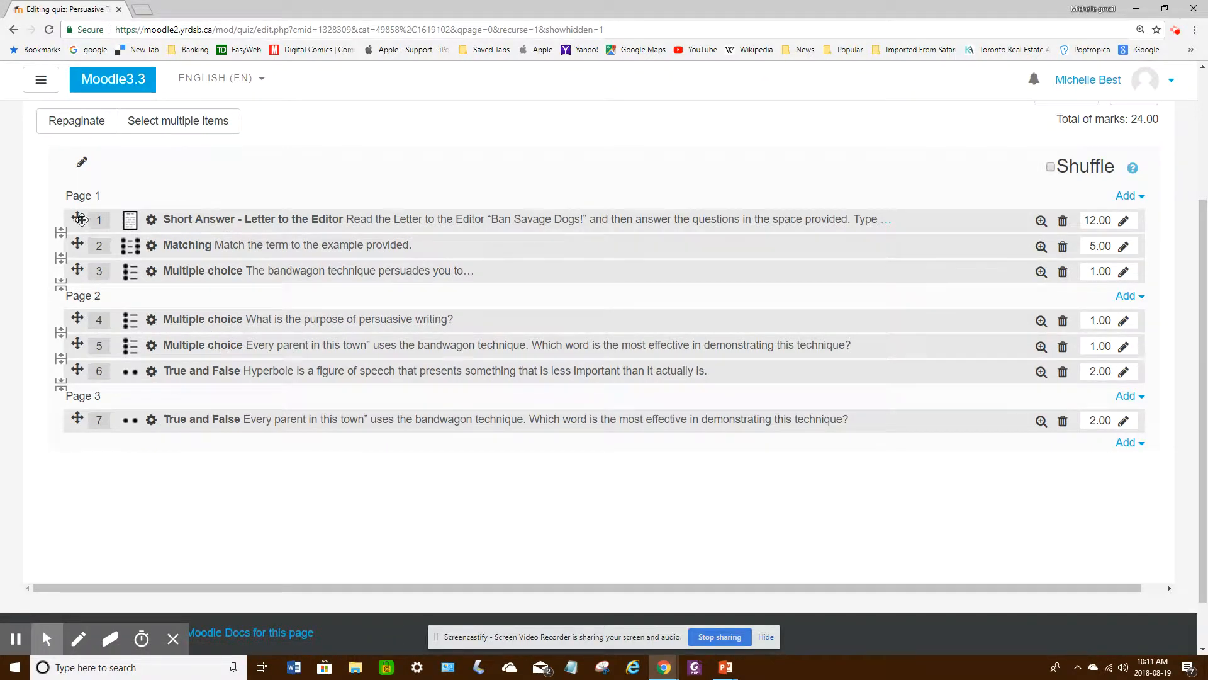
drag(76, 219, 78, 445)
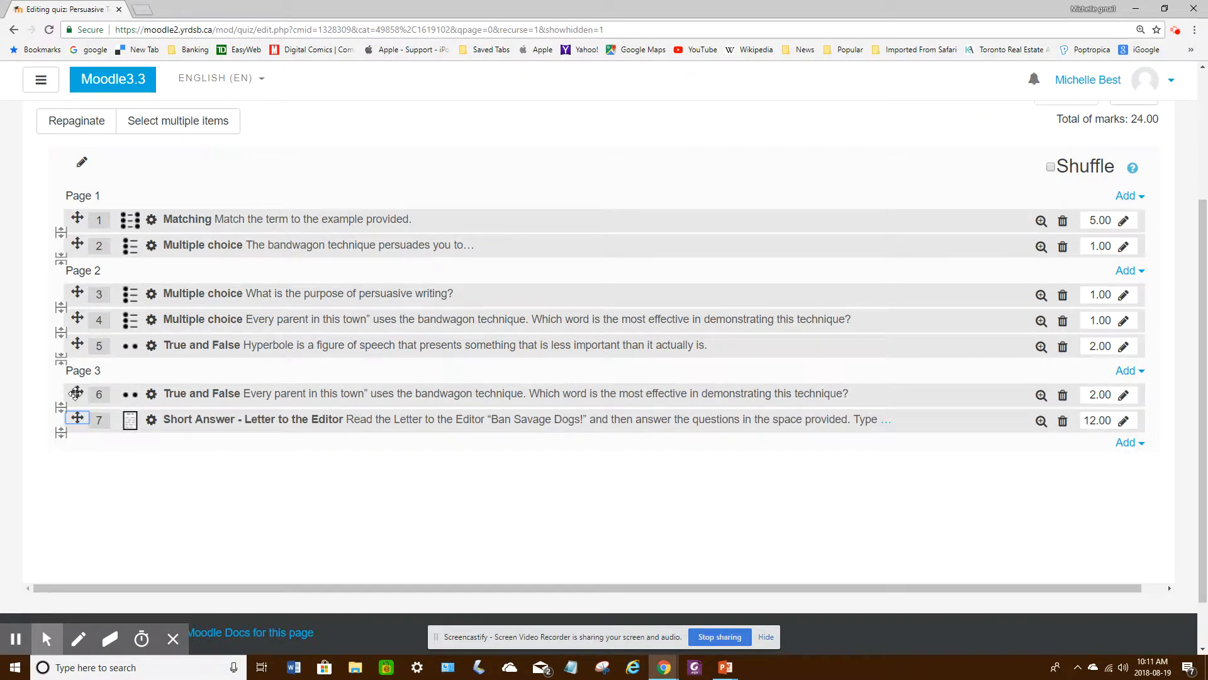
drag(77, 393, 78, 366)
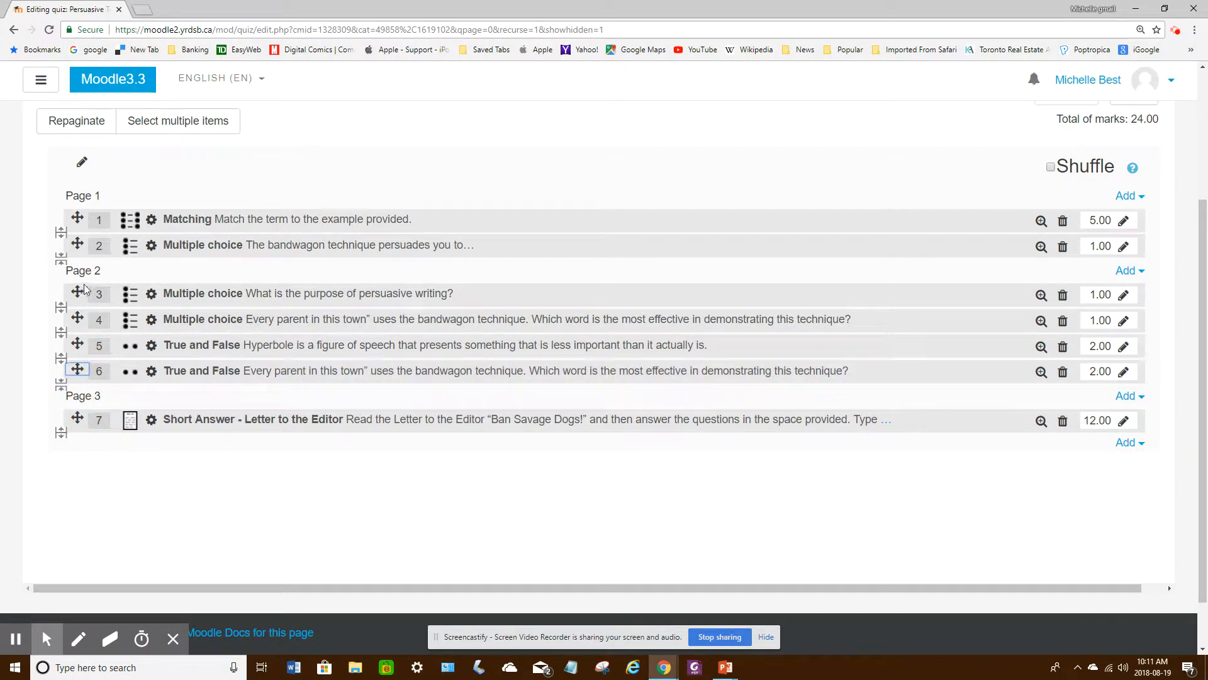
mouse_move(77, 293)
mouse_down()
mouse_move(81, 278)
mouse_move(78, 295)
mouse_up()
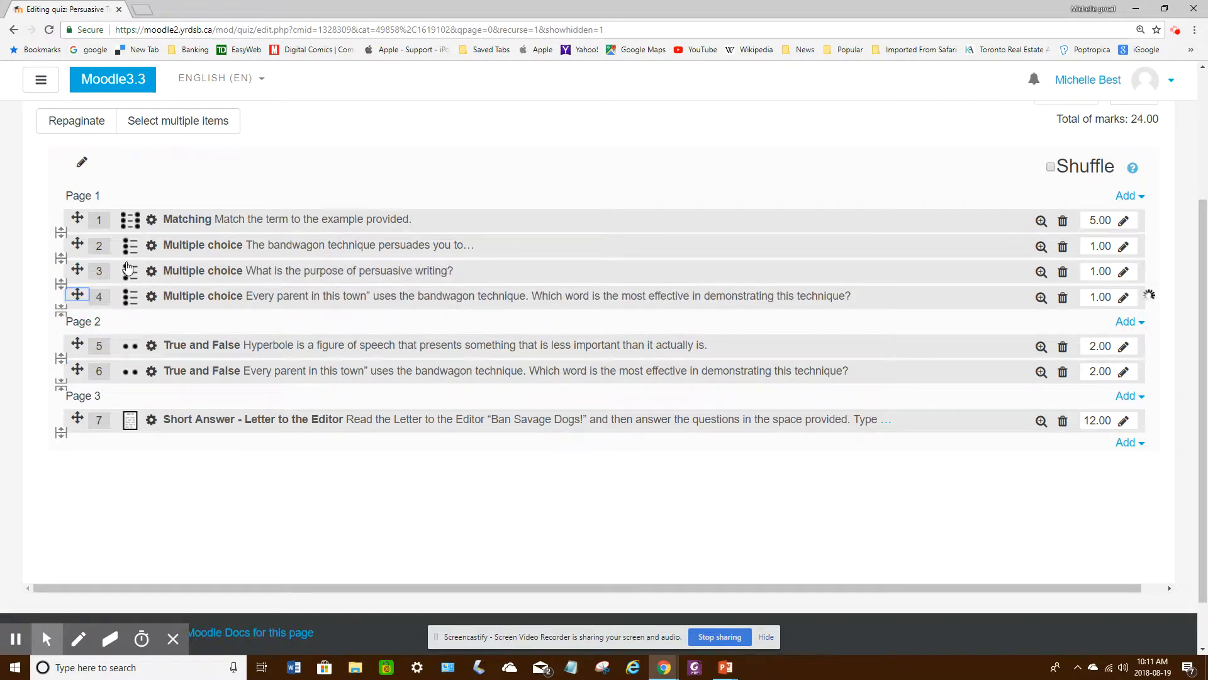
click(61, 233)
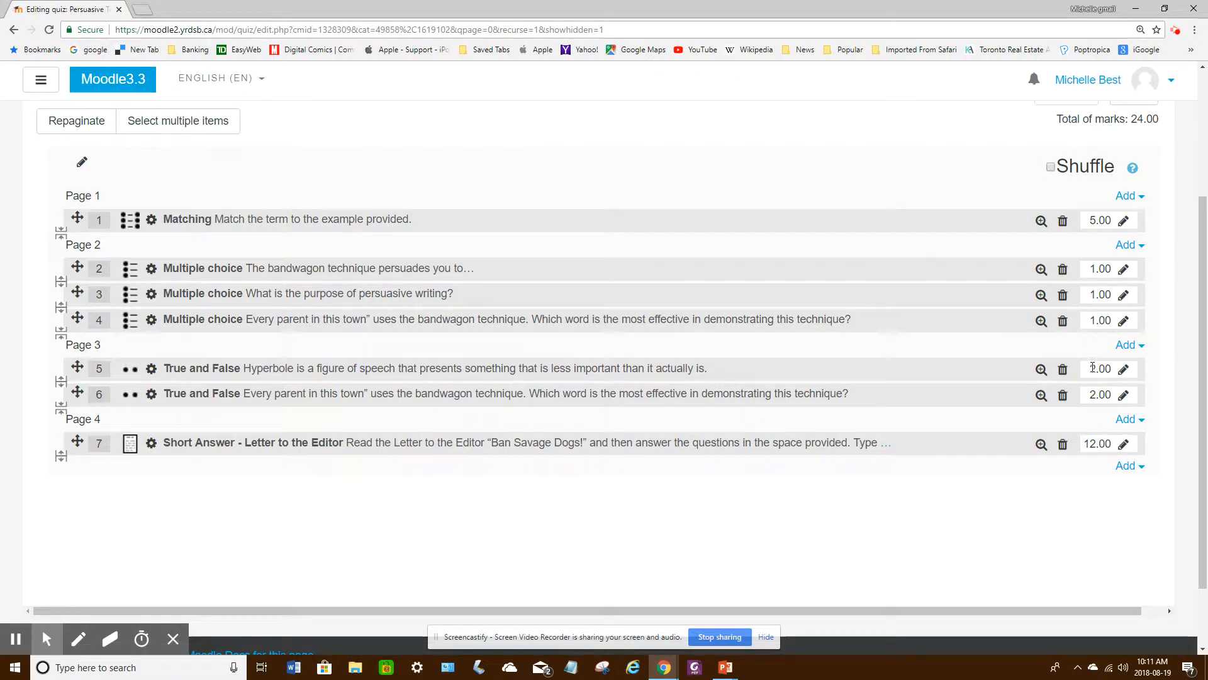
- Set the mark of the hyperbole True and False question to 3
drag(1094, 368, 1105, 370)
click(1100, 369)
click(1091, 369)
drag(1094, 369, 1097, 365)
click(1124, 369)
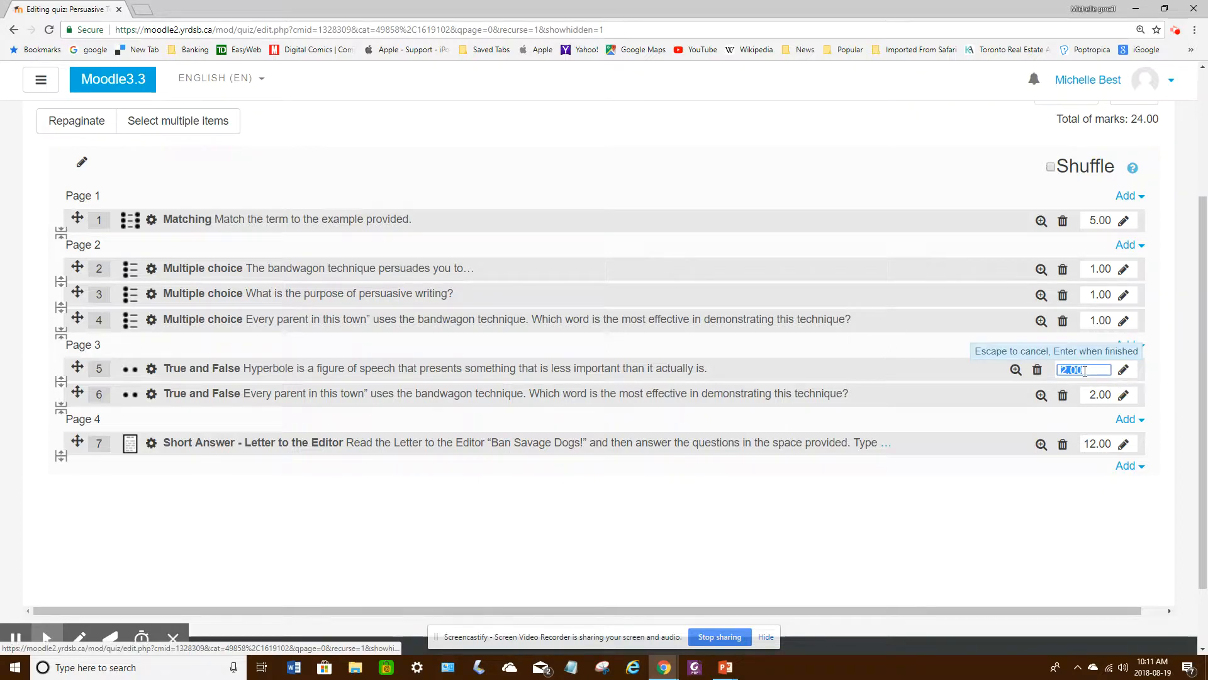
text(3)
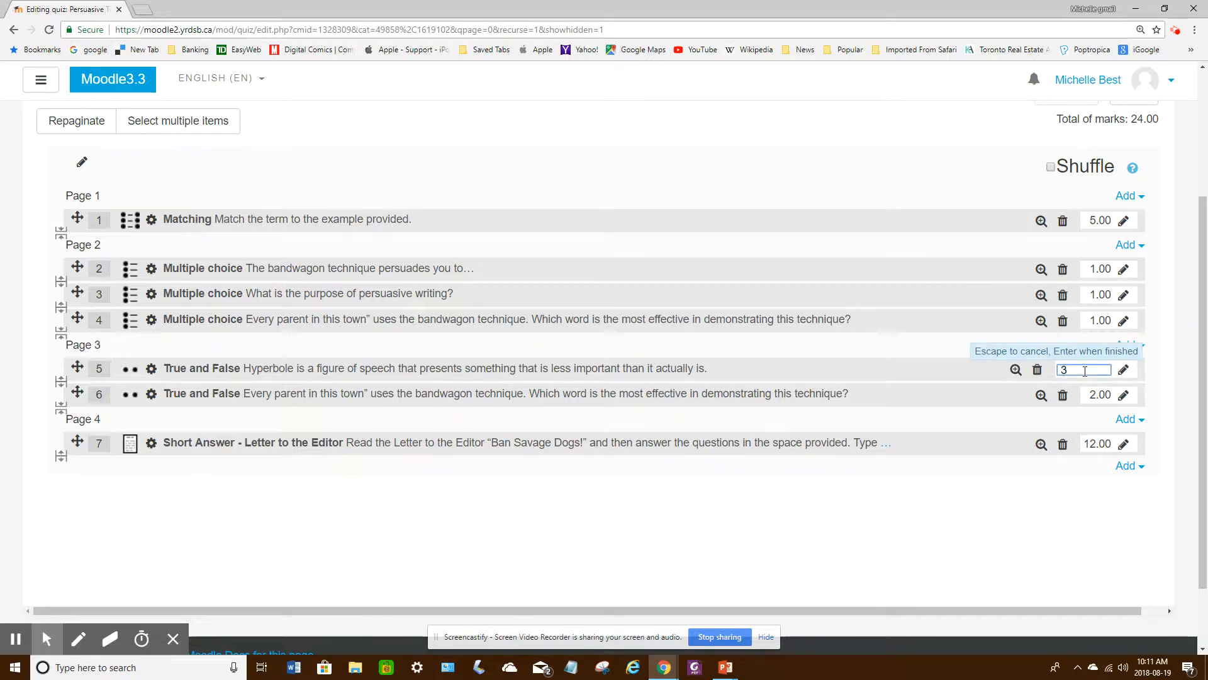
key(Return)
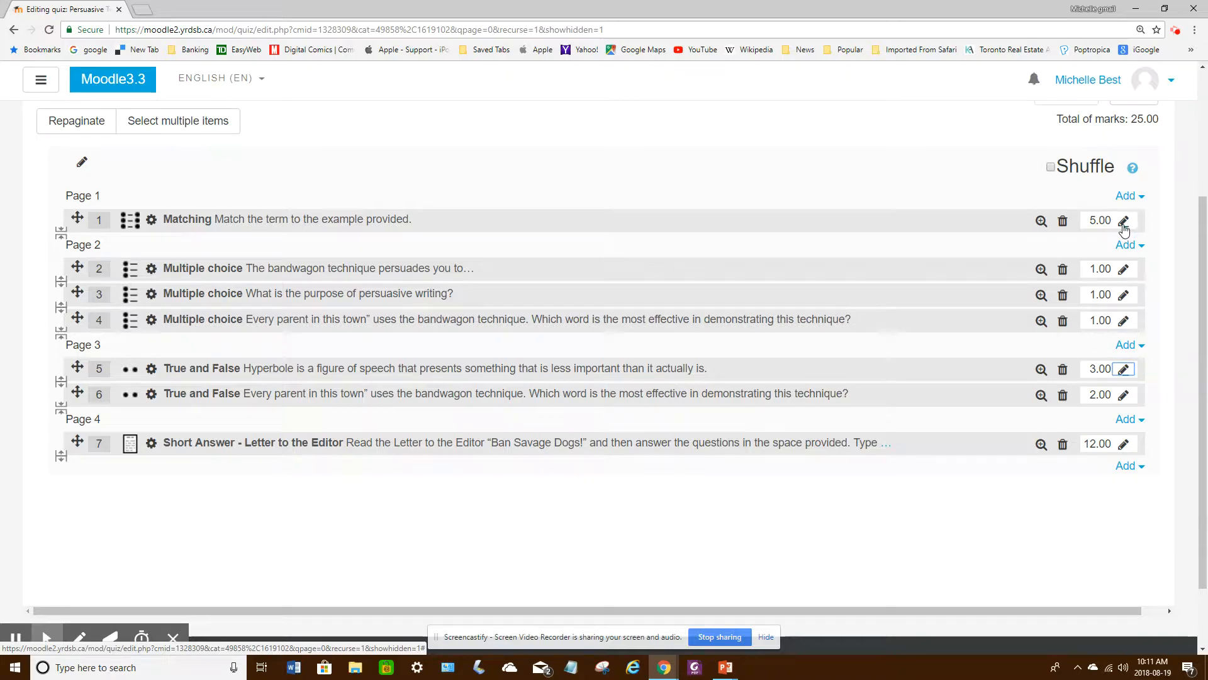
- Set the marks of both True and False questions on page 3 to 1 each
scroll(1145, 150, up, 2)
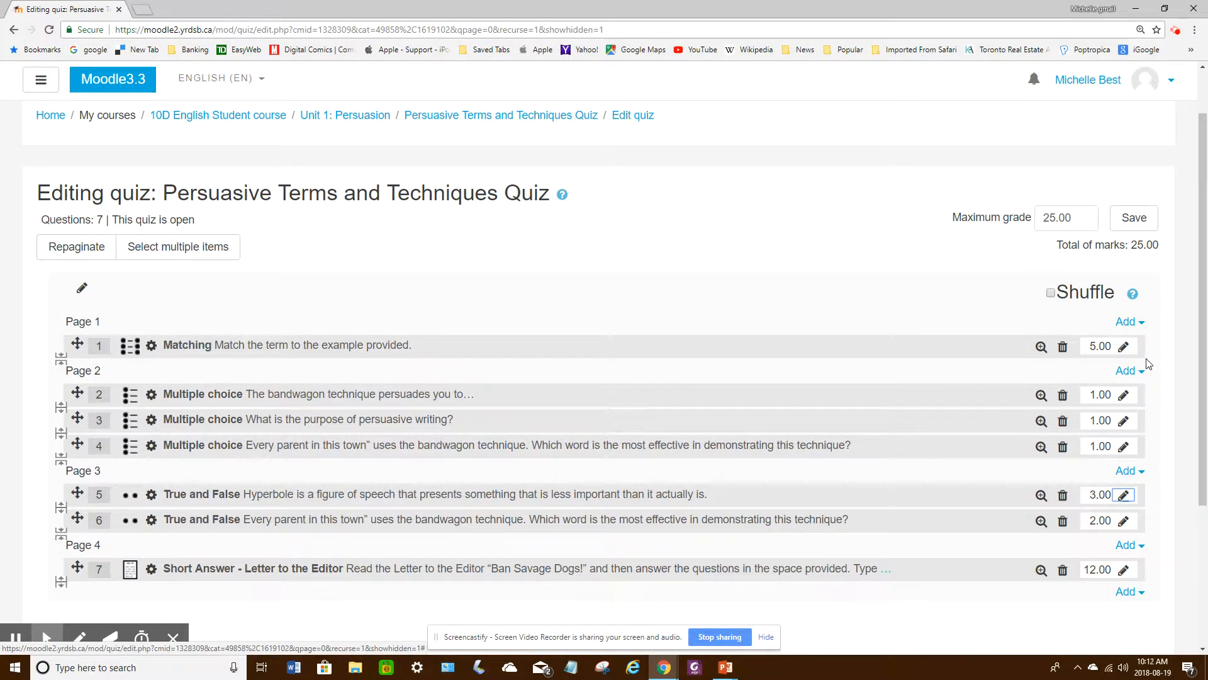
click(1124, 495)
text(1)
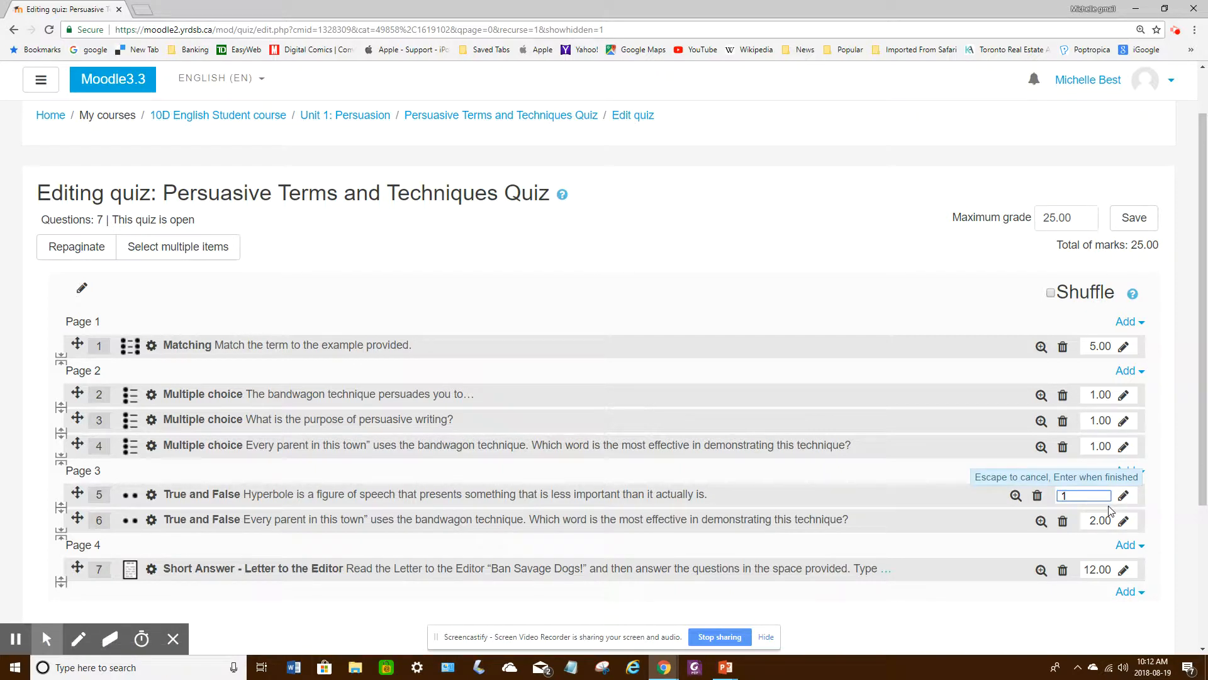
key(Return)
click(1125, 525)
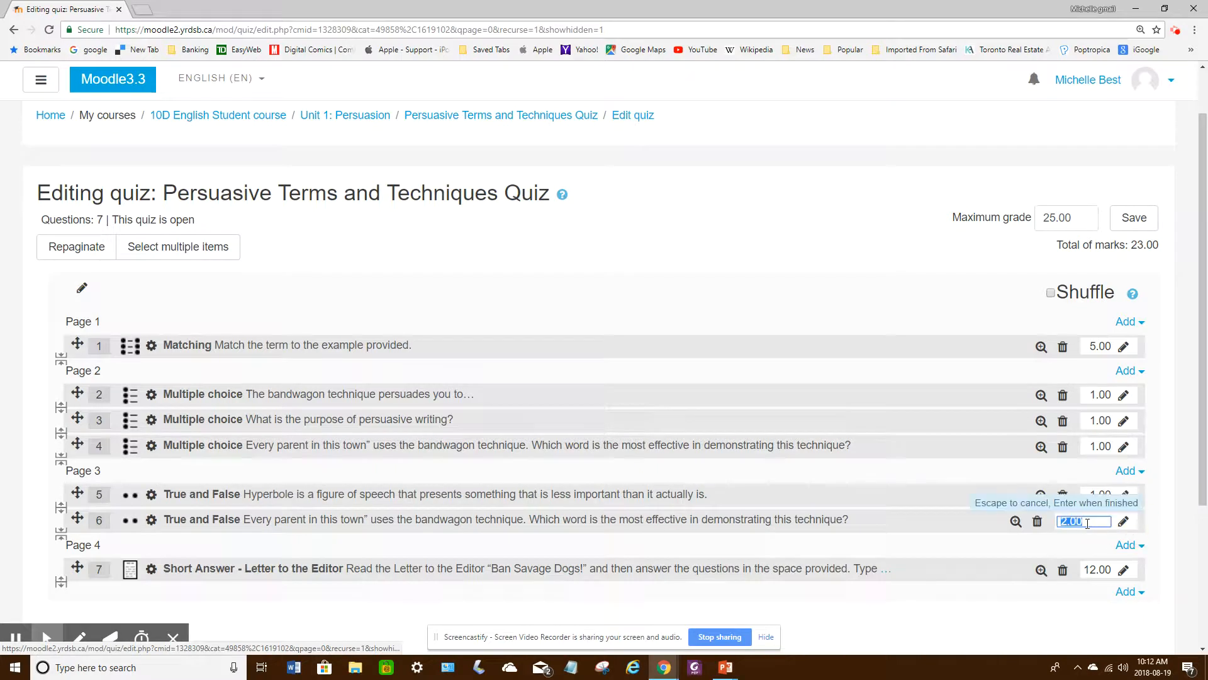
text(1)
key(Return)
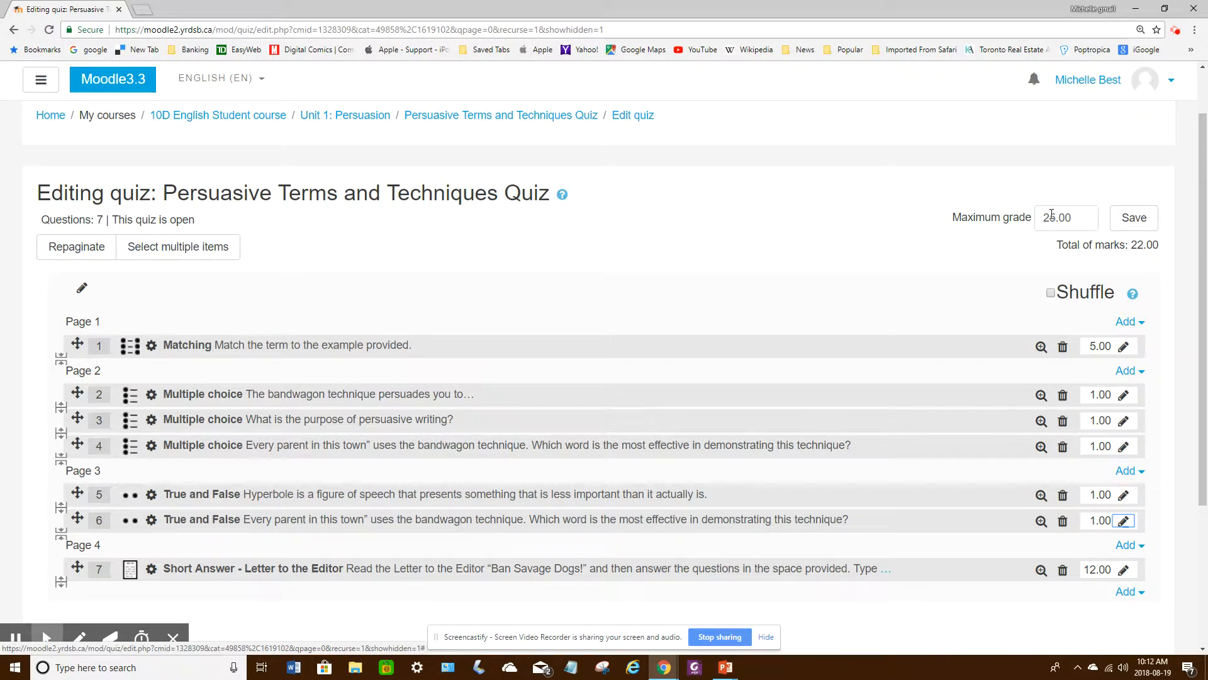
- Set the quiz's maximum grade to 22.00 and save it
click(1080, 217)
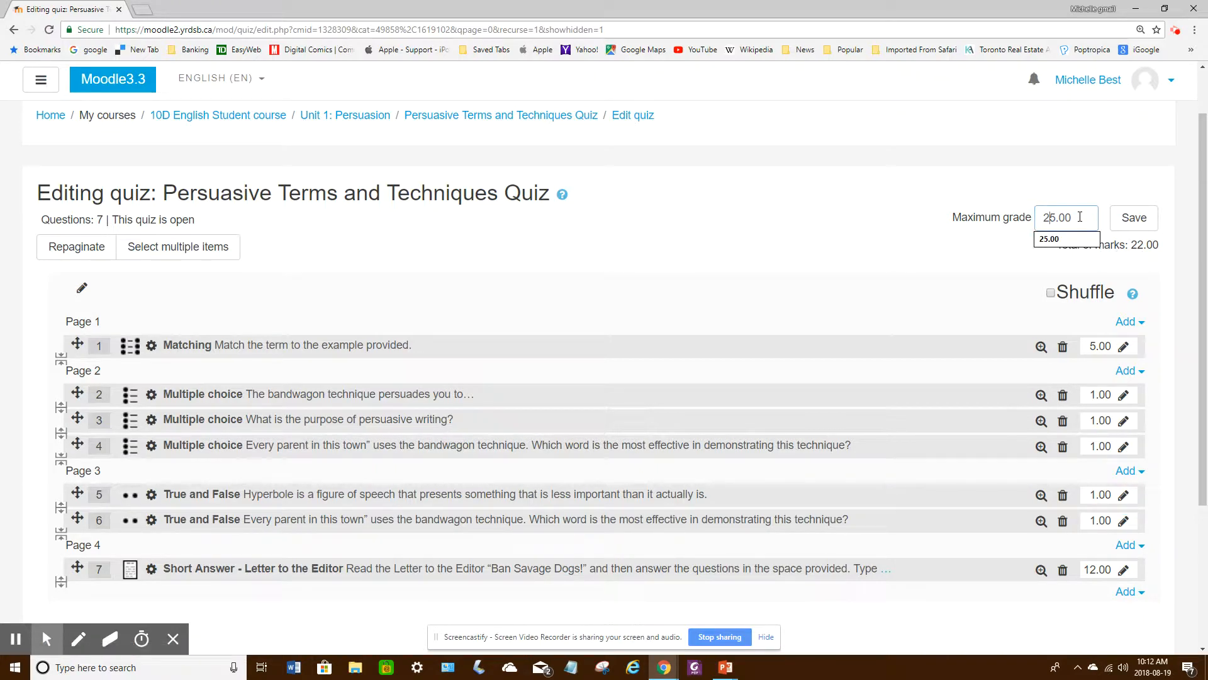
drag(1061, 217, 1043, 216)
text(22)
key(BackSpace)
click(1142, 221)
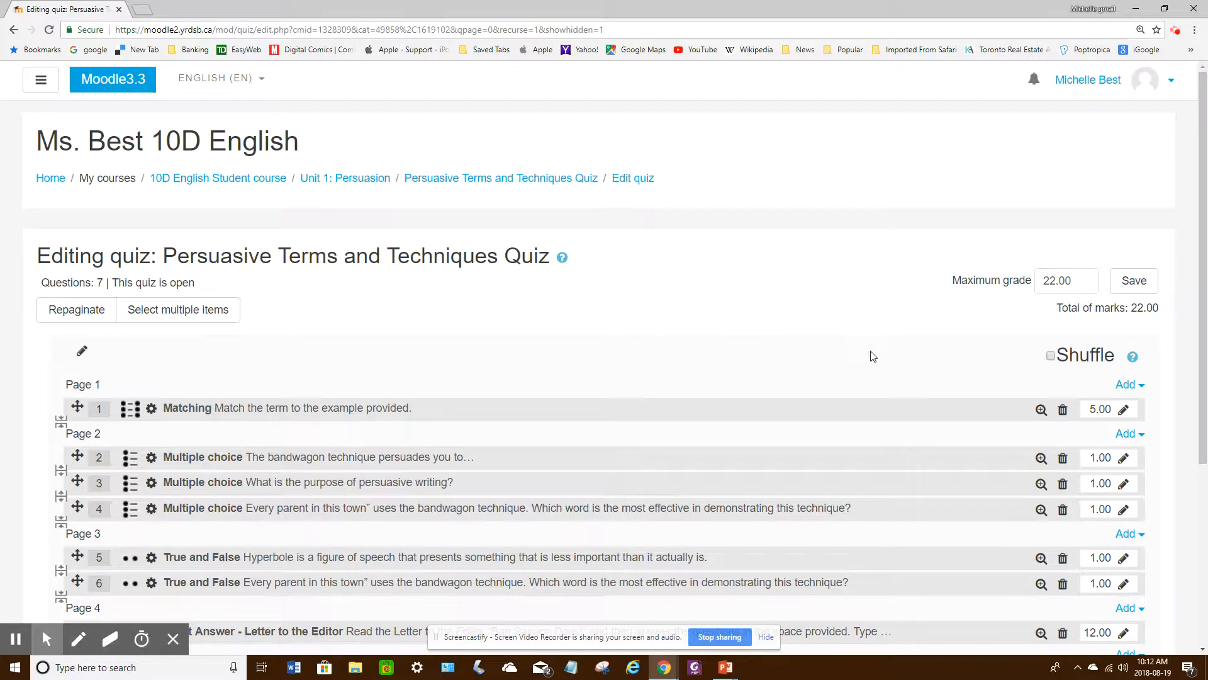
- Return to the quiz's main page and start a timed preview attempt
scroll(818, 327, up, 1)
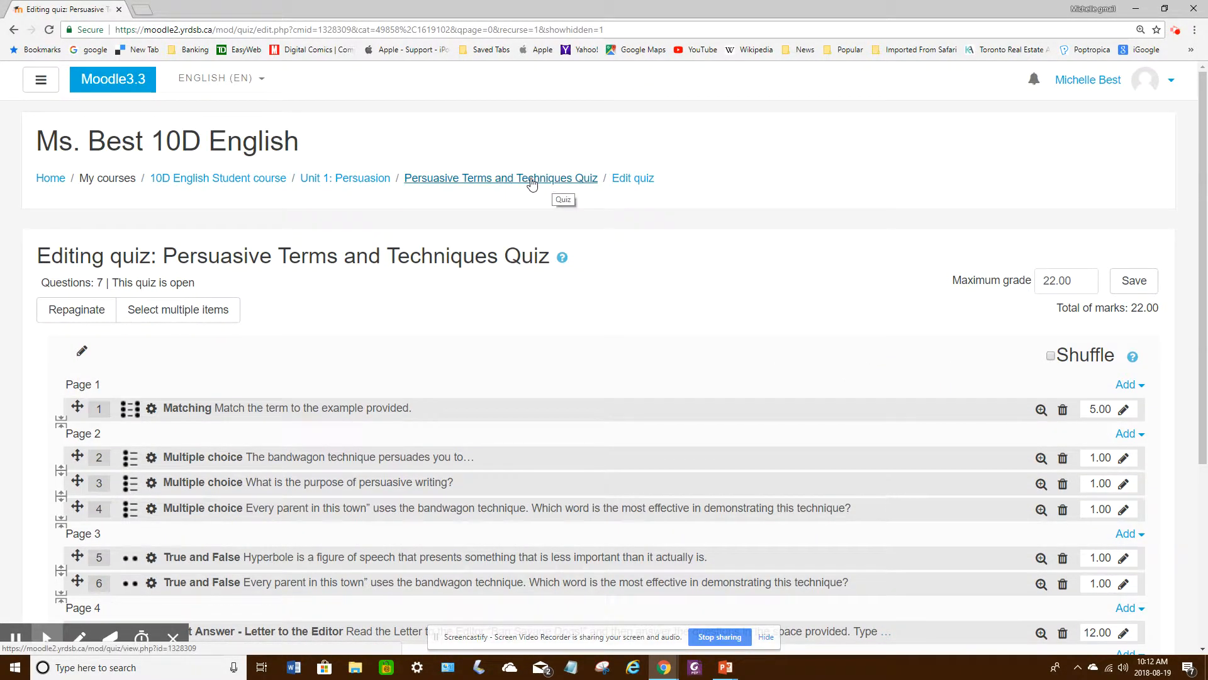
click(507, 182)
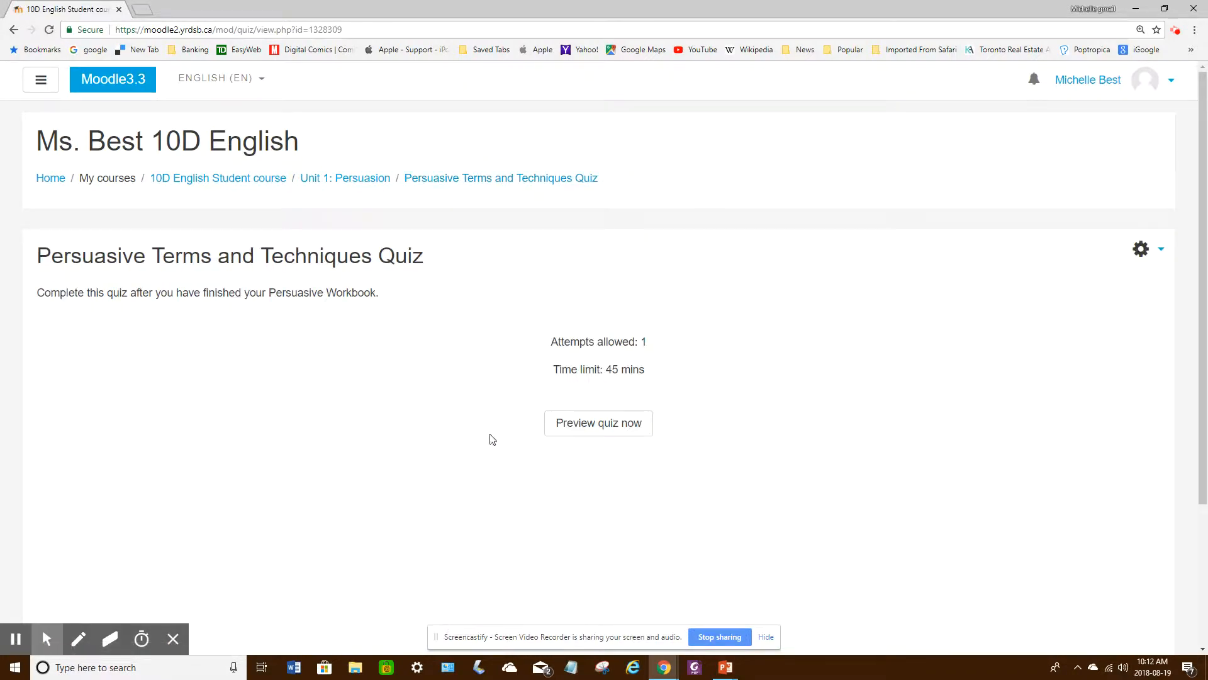
click(623, 428)
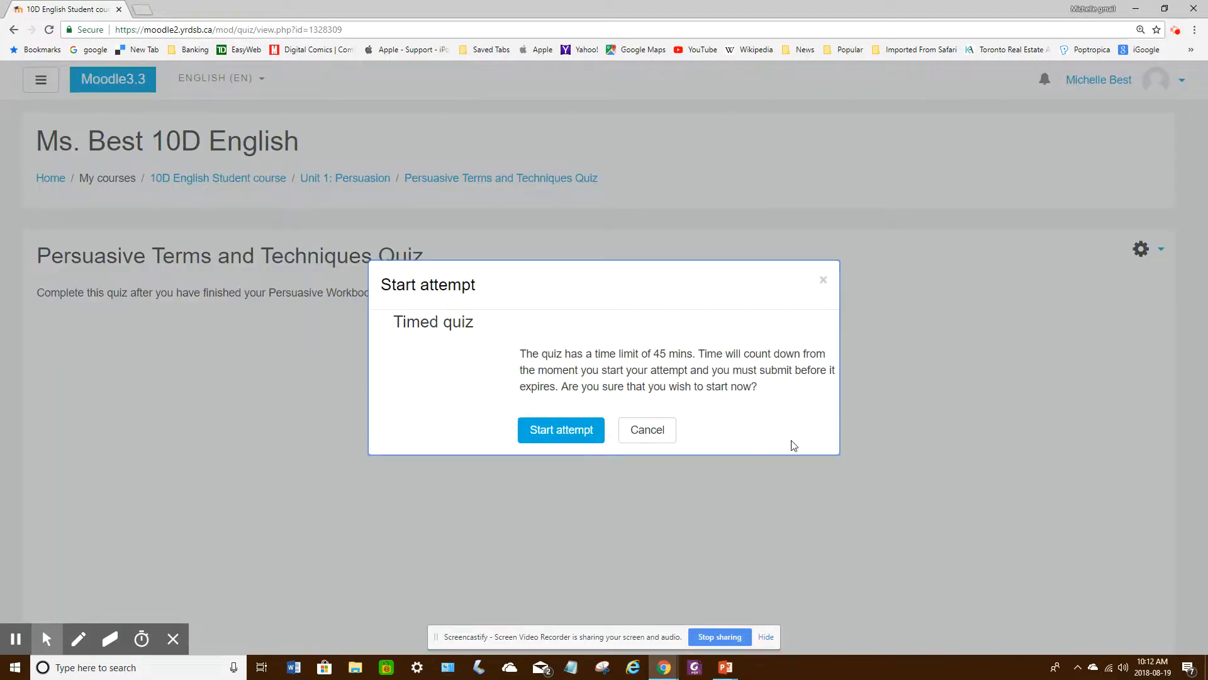
click(574, 434)
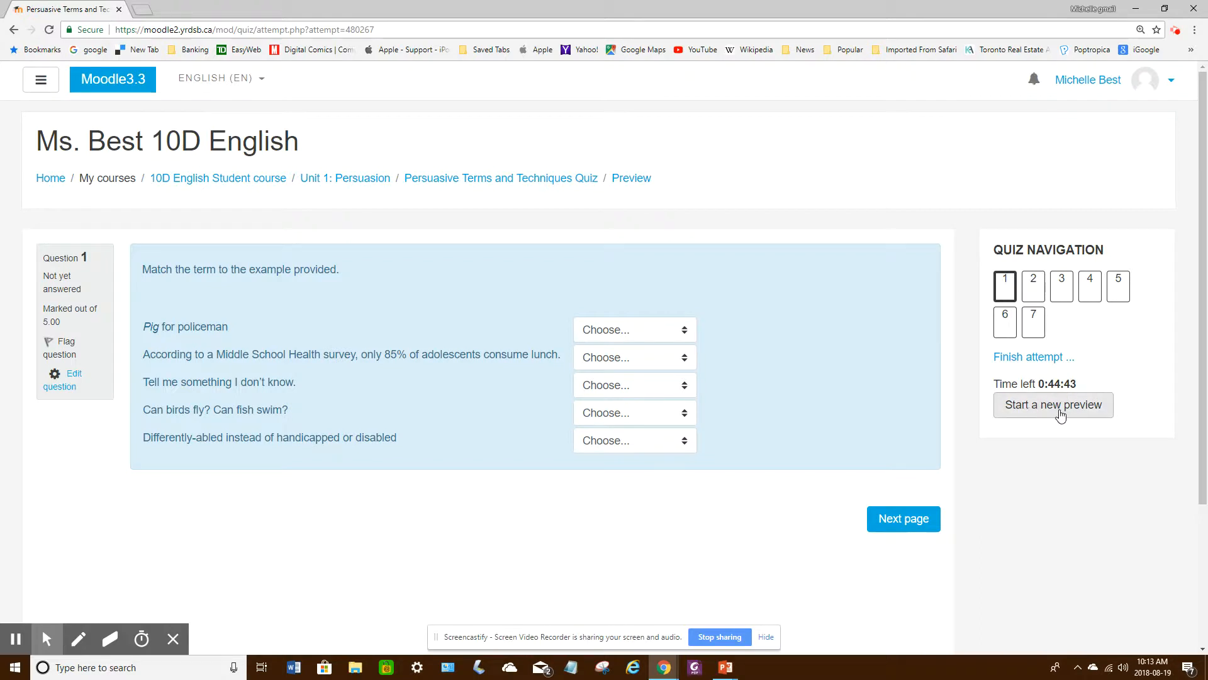
- Match the Pig example in question 1 to Dysphemism, the health survey to Statistics, and "Tell me something I don't know" to Statistics
click(646, 336)
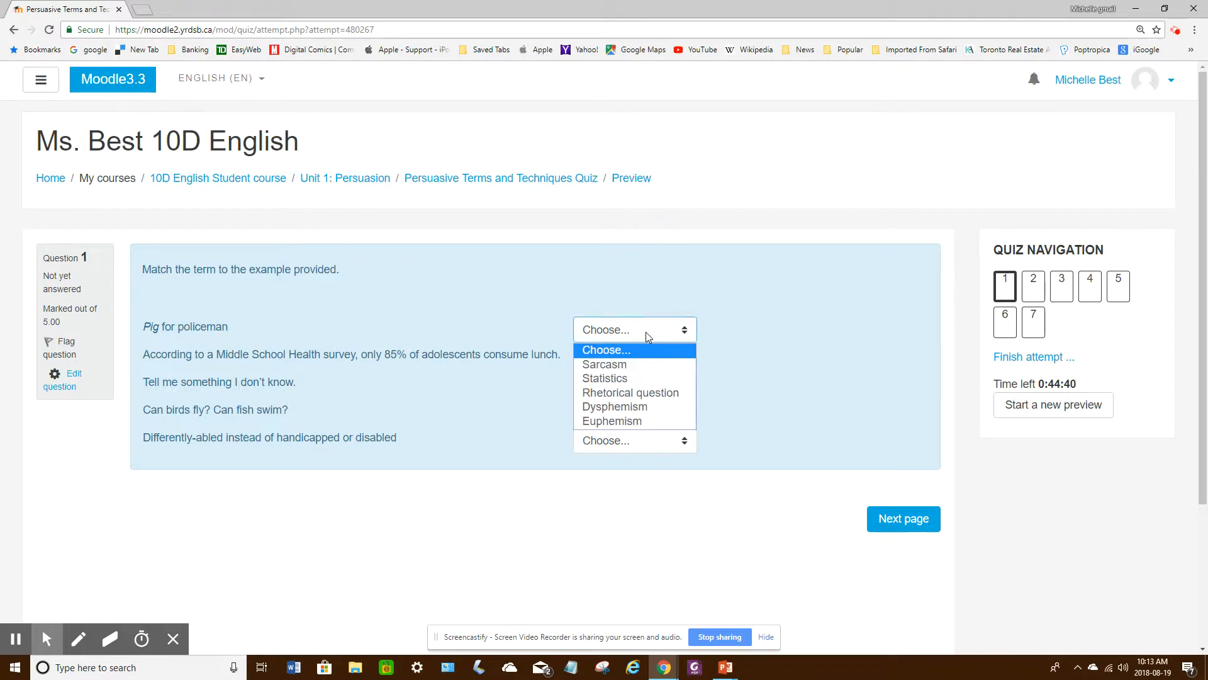
click(639, 406)
click(630, 358)
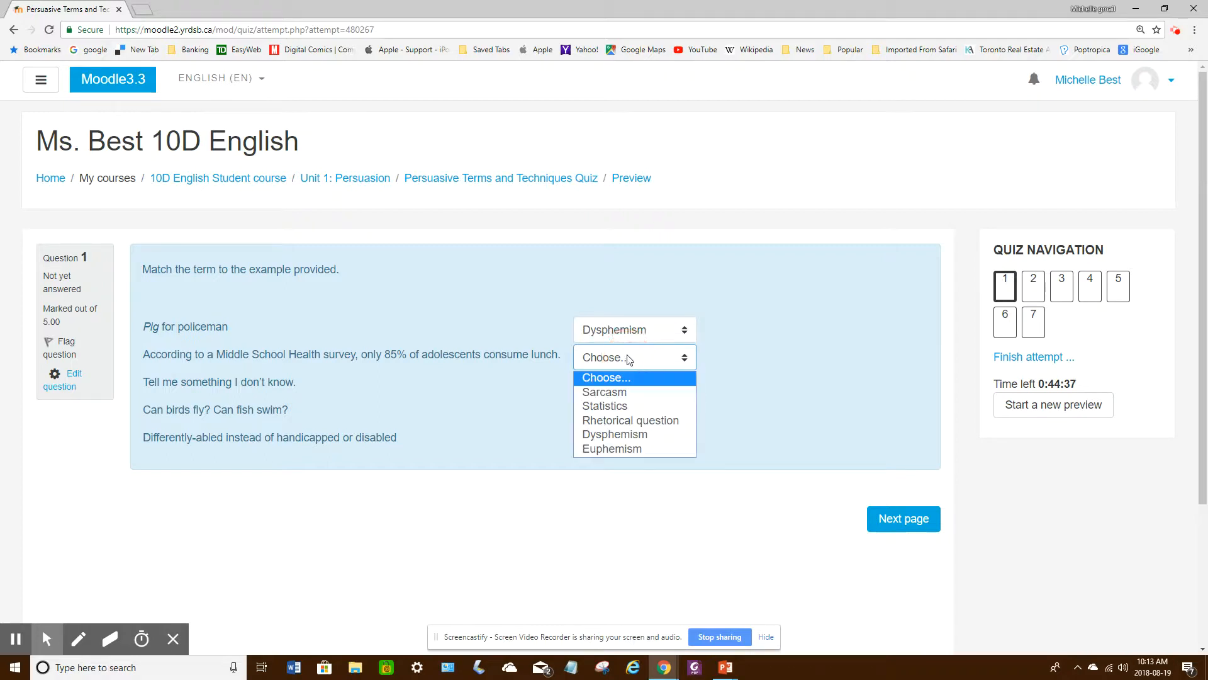
click(620, 405)
click(612, 389)
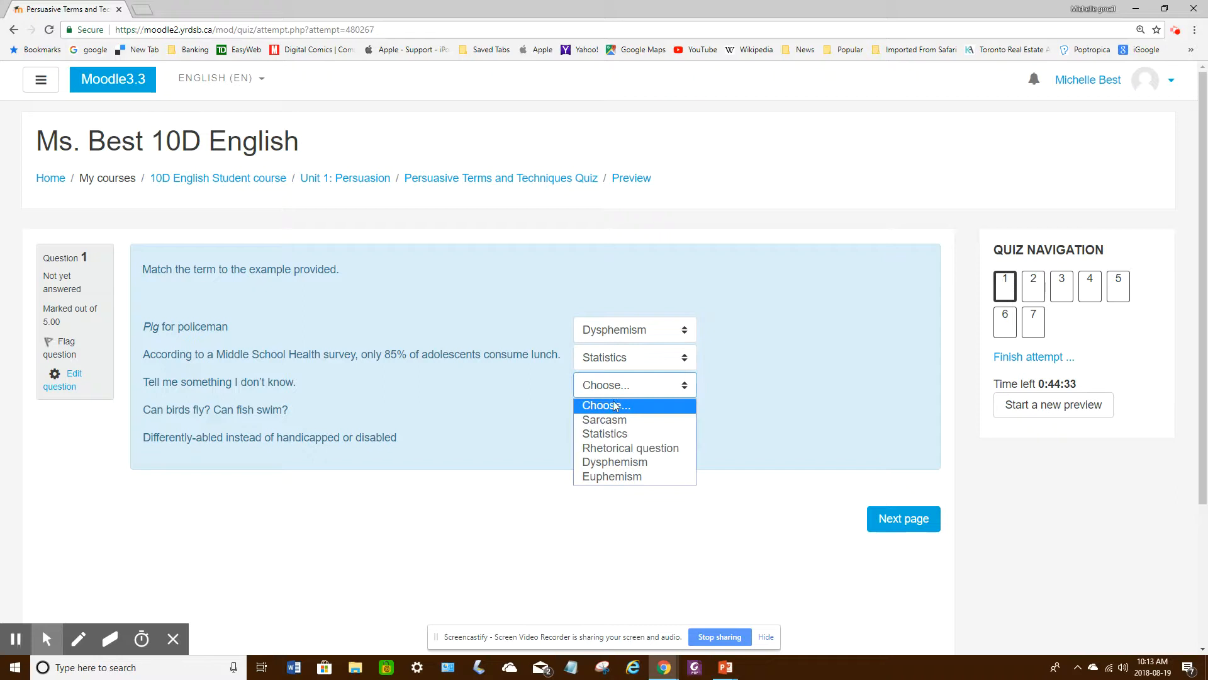
click(615, 434)
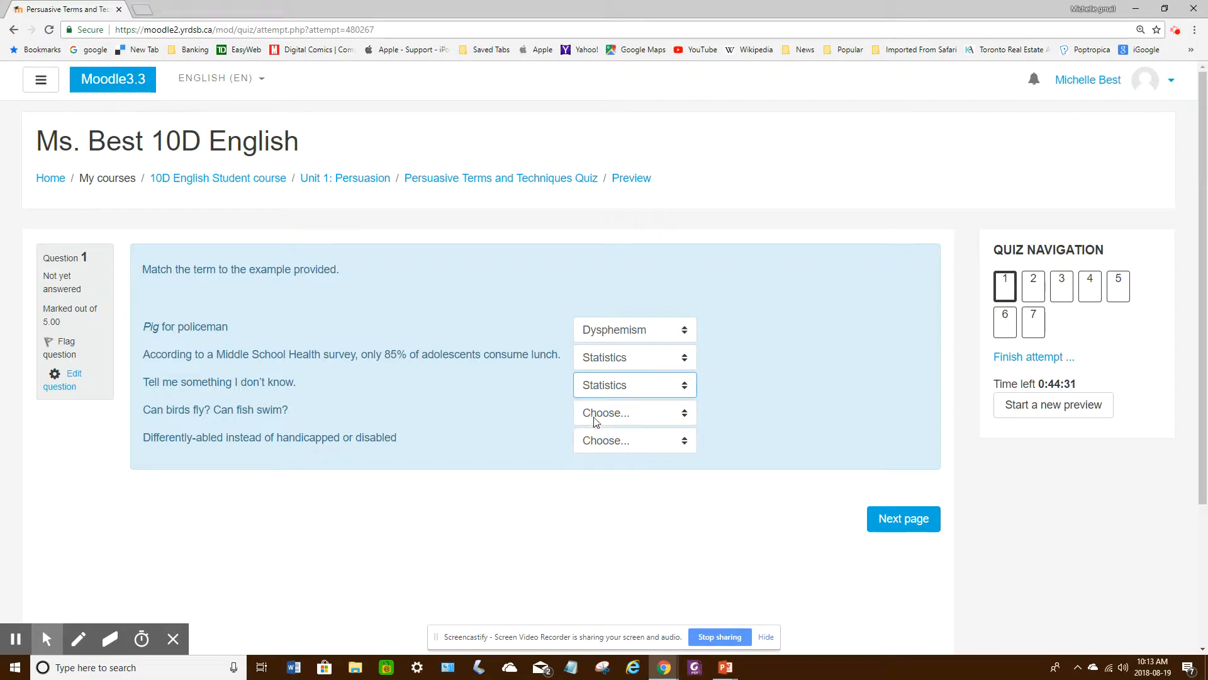
- Match the birds and fish example to Sarcasm and "Differently-abled" to Euphemism, and continue to the next page of the quiz
click(598, 415)
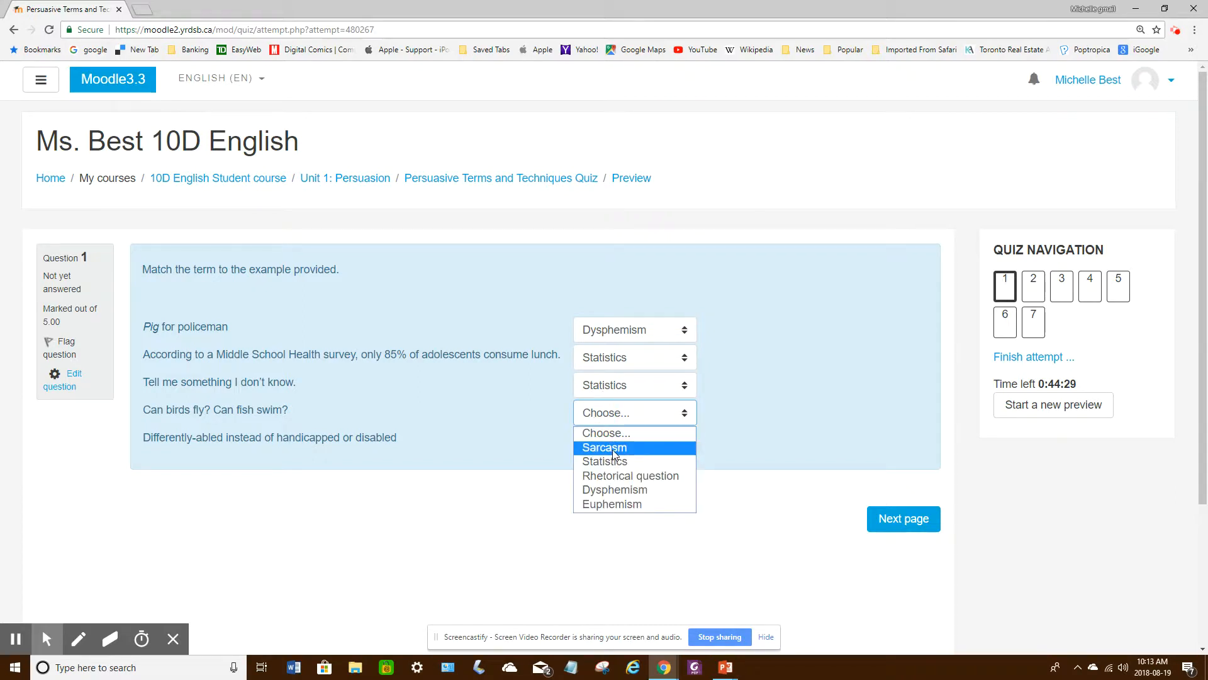
click(613, 449)
click(604, 440)
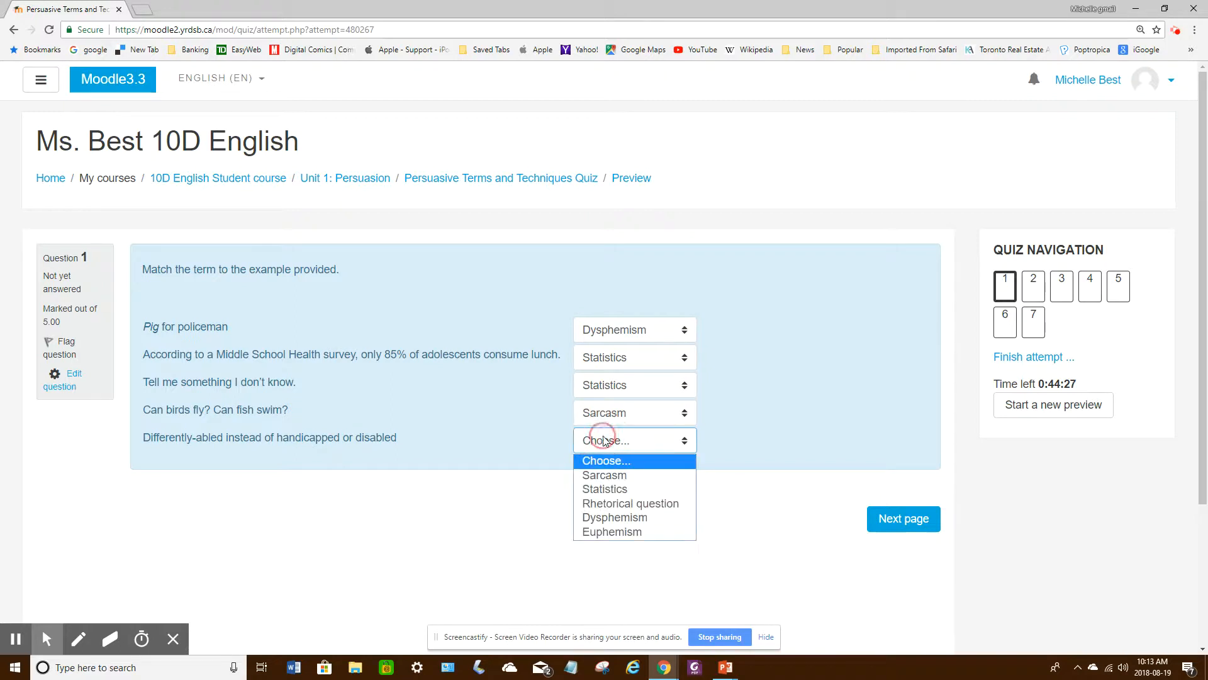
click(612, 532)
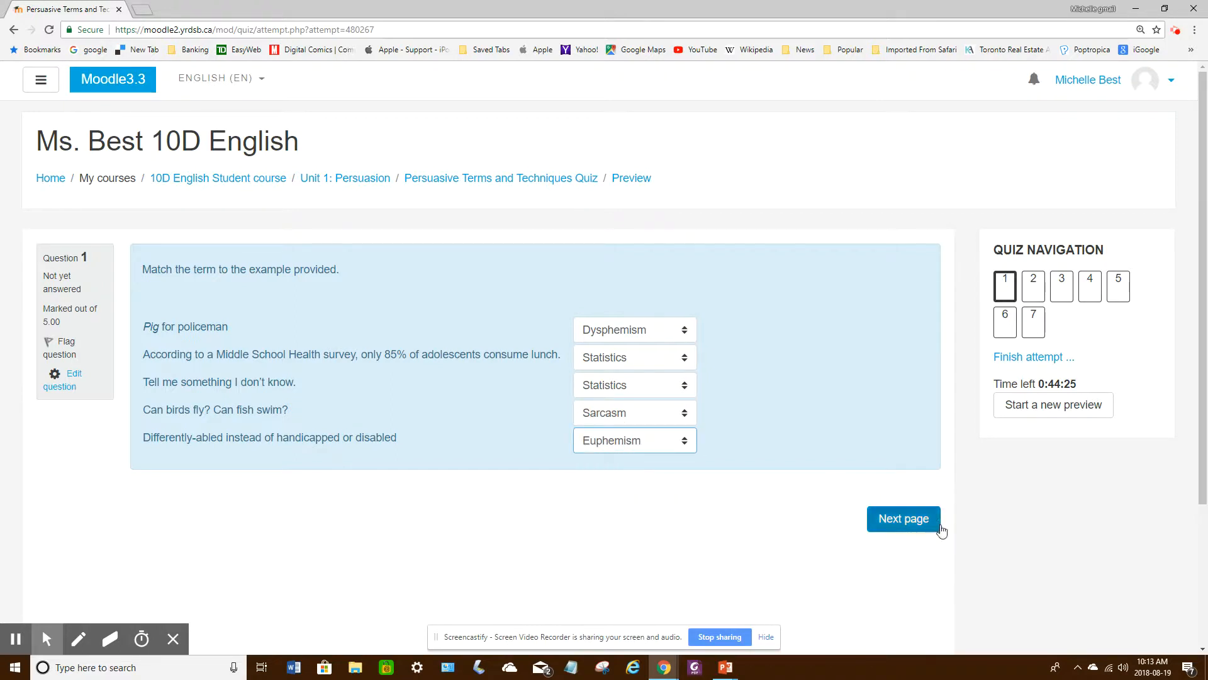
click(919, 526)
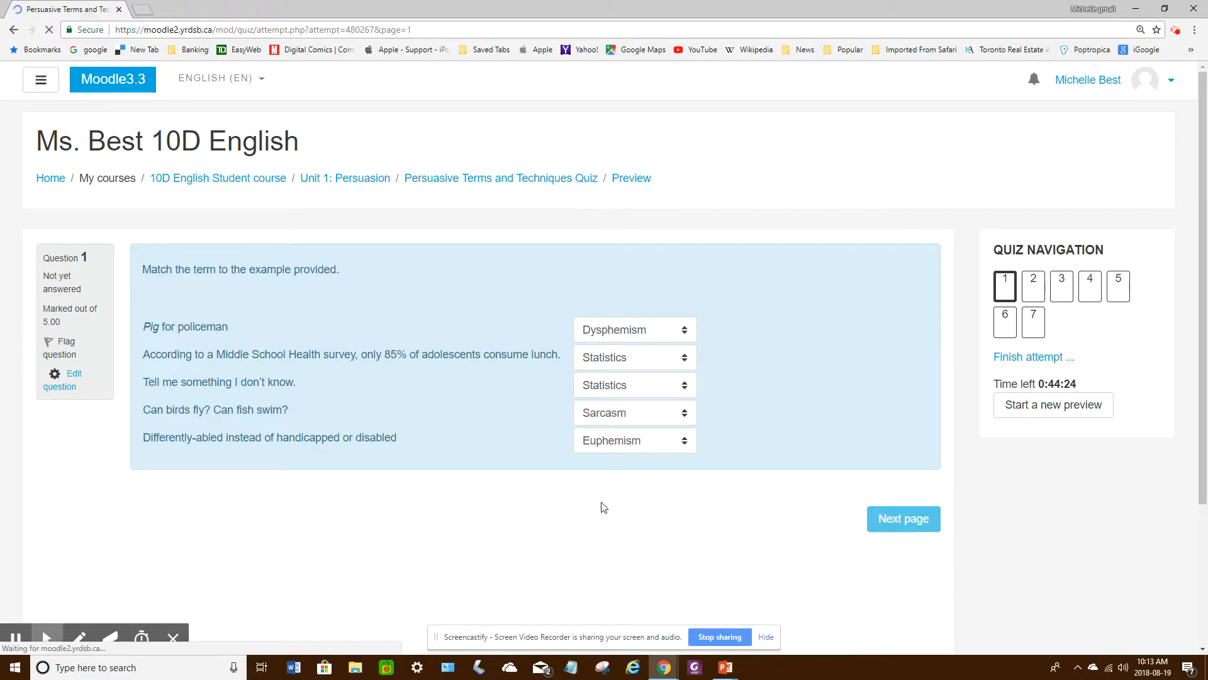
- Answer multiple-choice questions 2 to 4, choosing "To tell 'how-to'" for question 3, and continue to the next page
scroll(659, 482, down, 6)
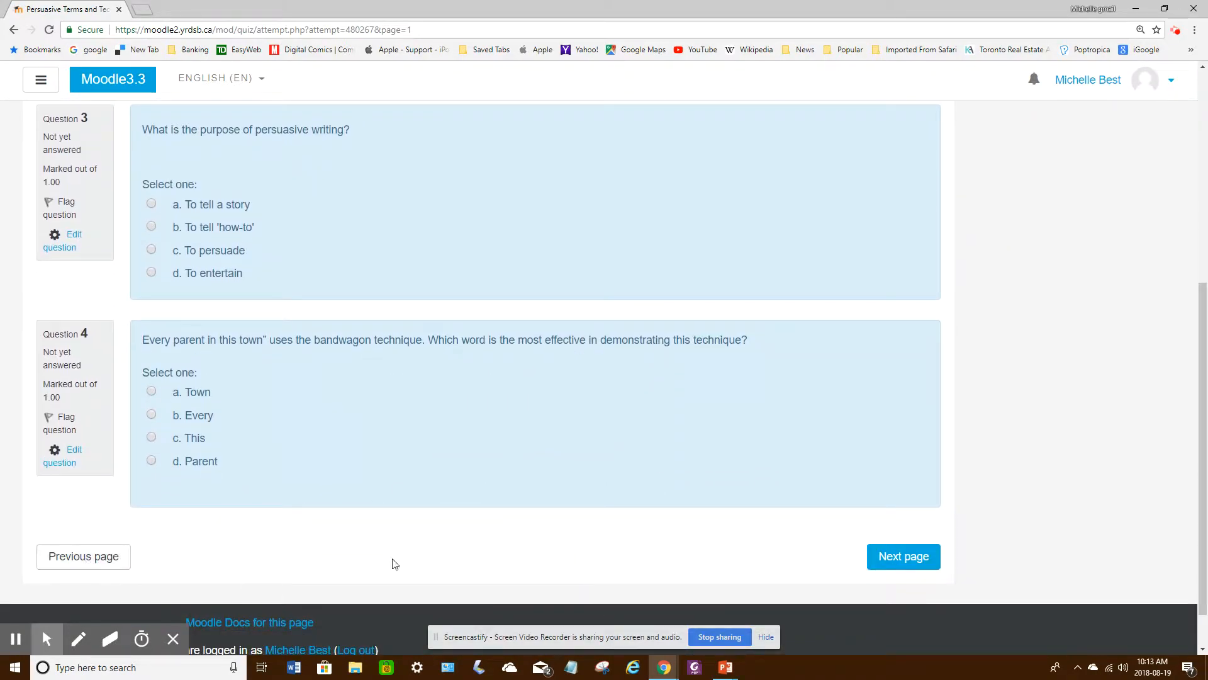
scroll(722, 450, up, 6)
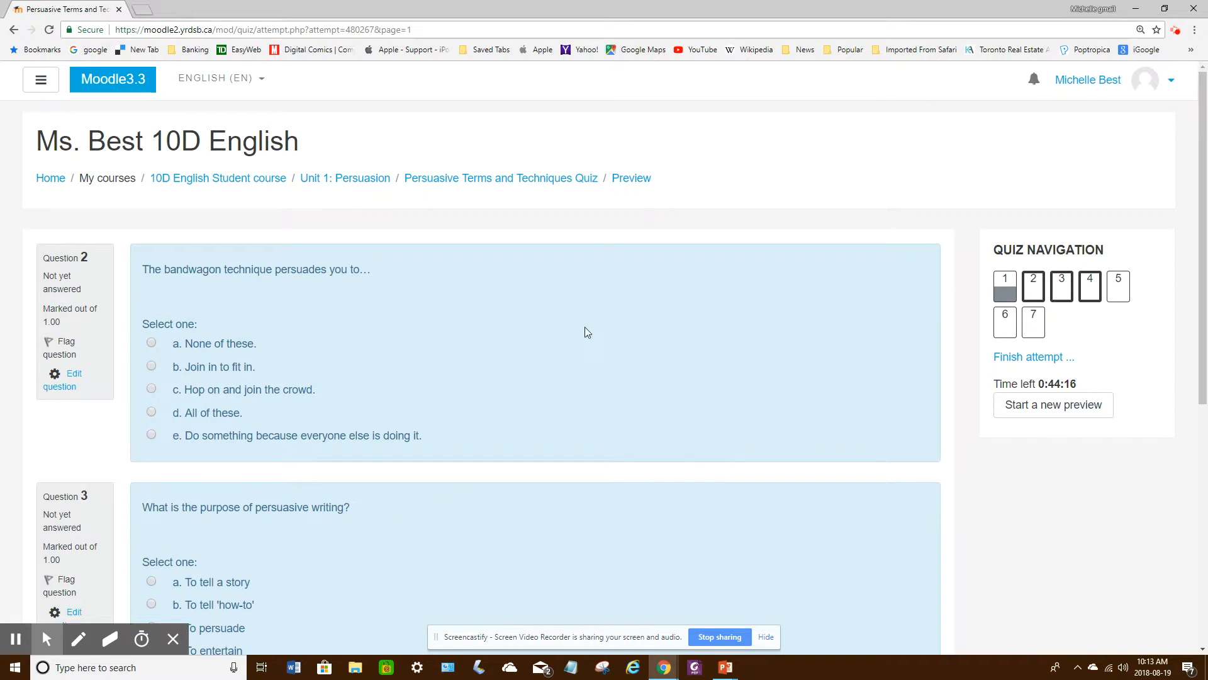
scroll(586, 329, down, 2)
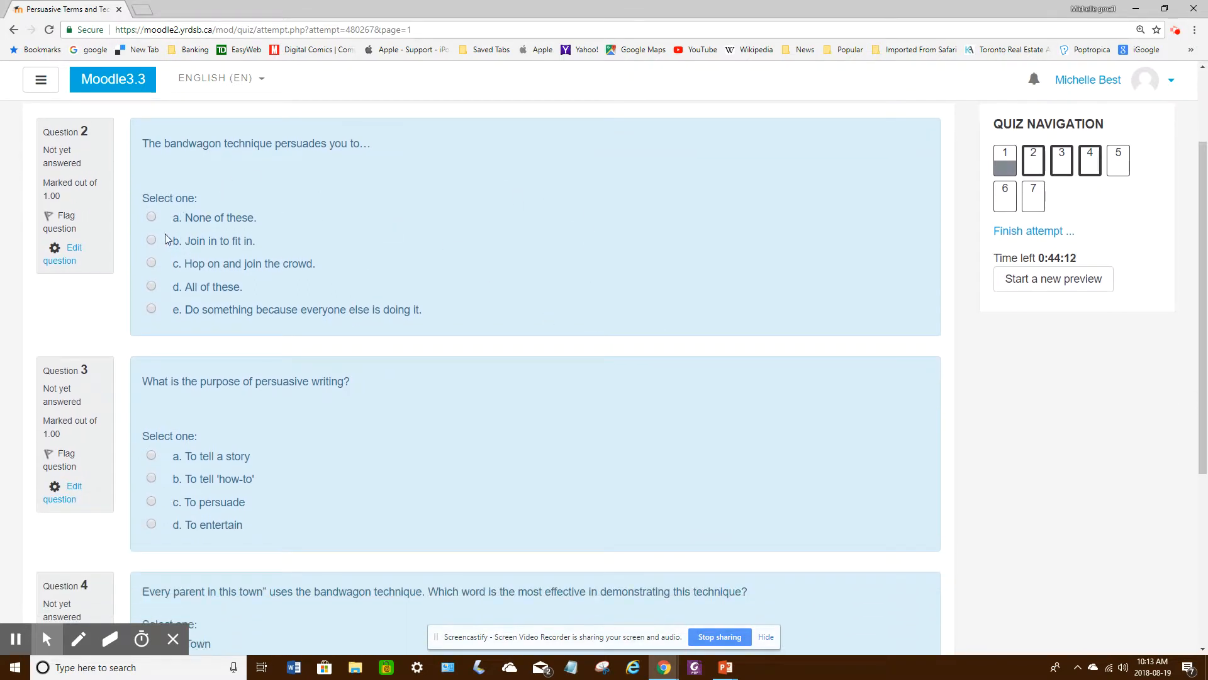
scroll(401, 308, down, 3)
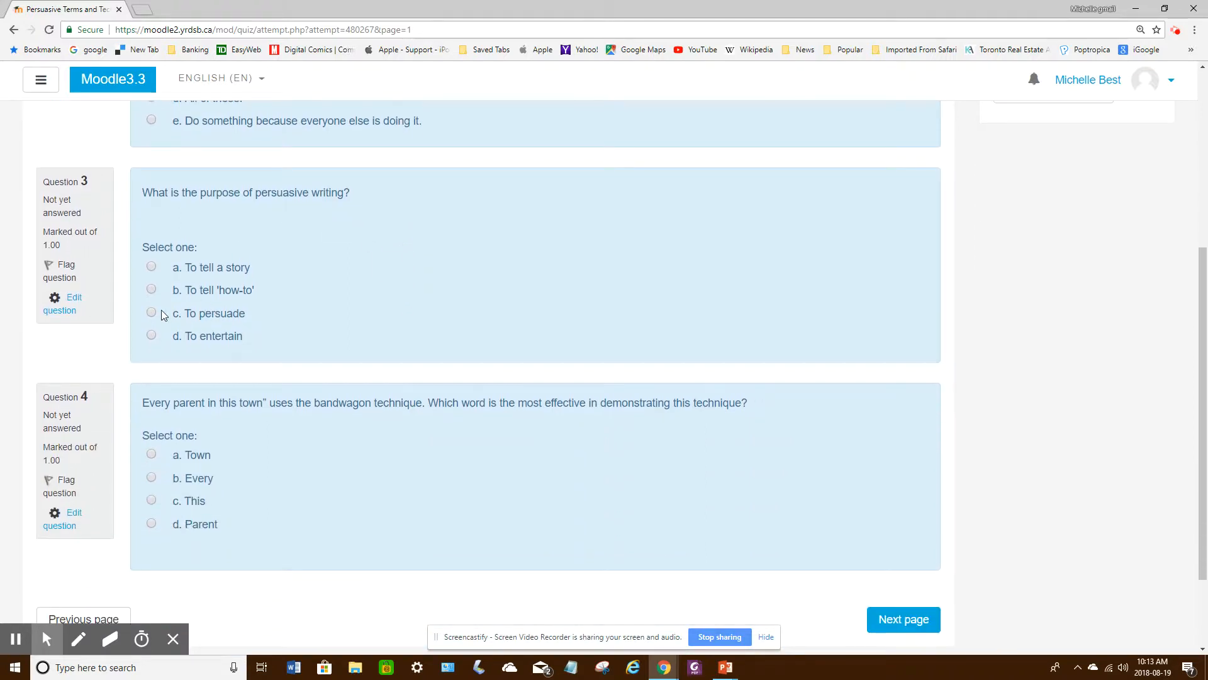
scroll(403, 339, down, 2)
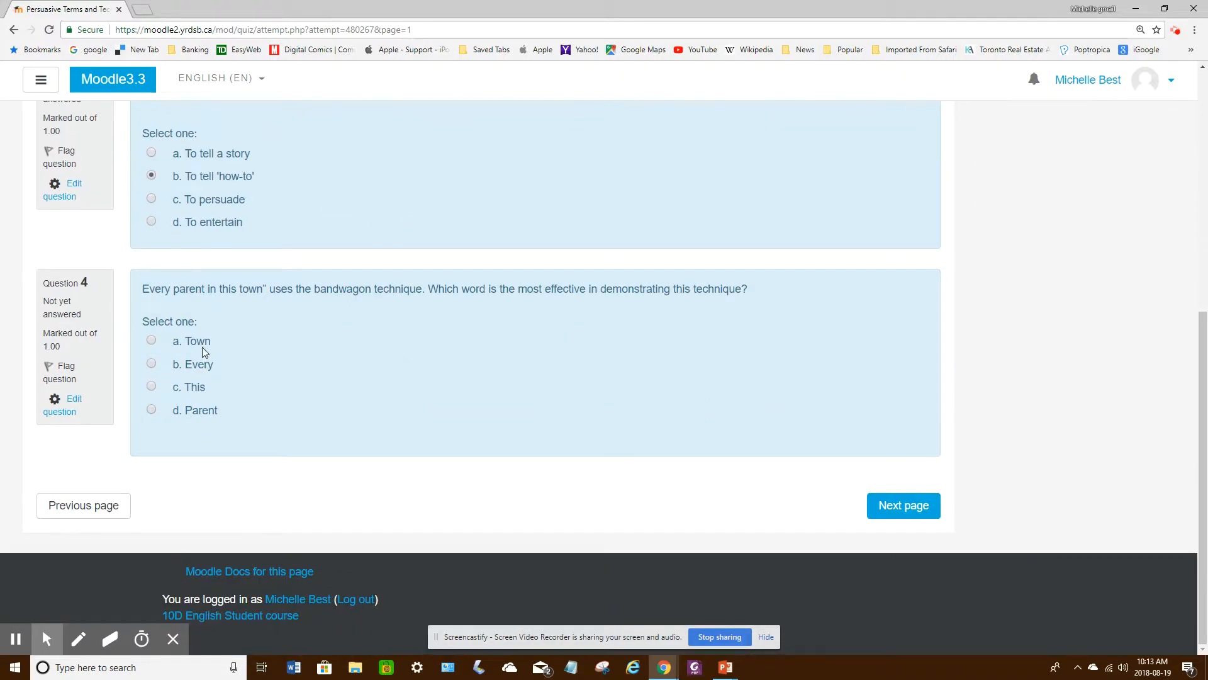
click(900, 505)
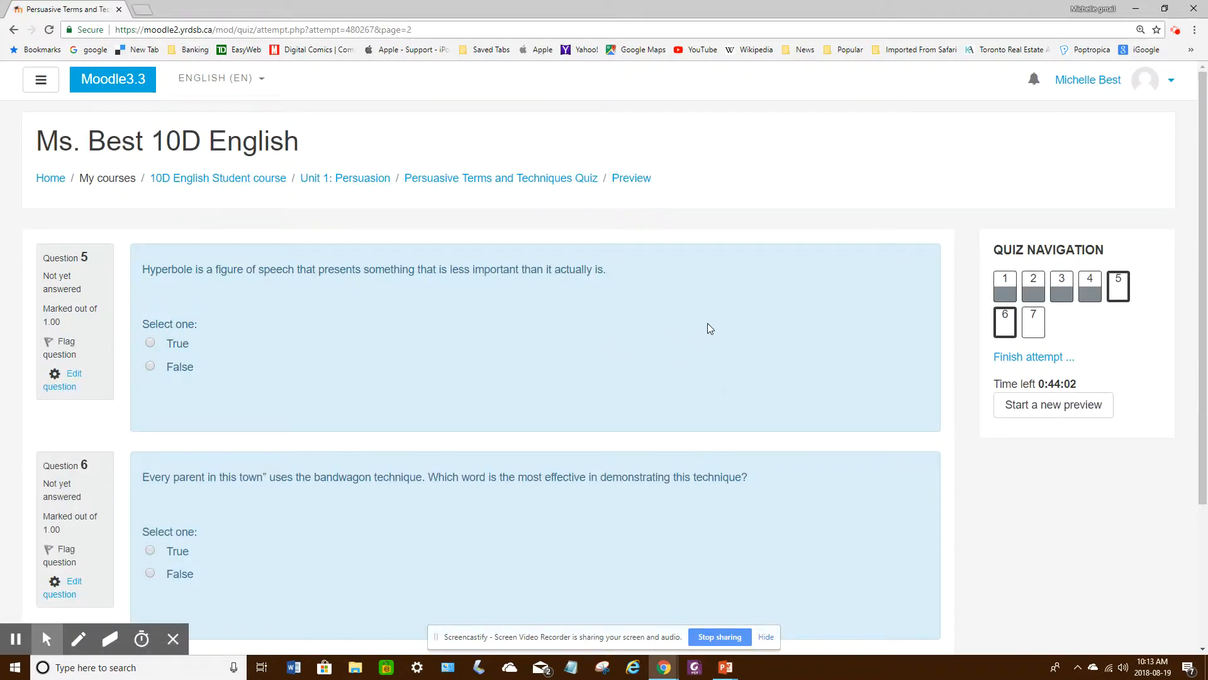
- Answer True to both true/false questions, 5 and 6, and continue to the next page
scroll(485, 324, down, 1)
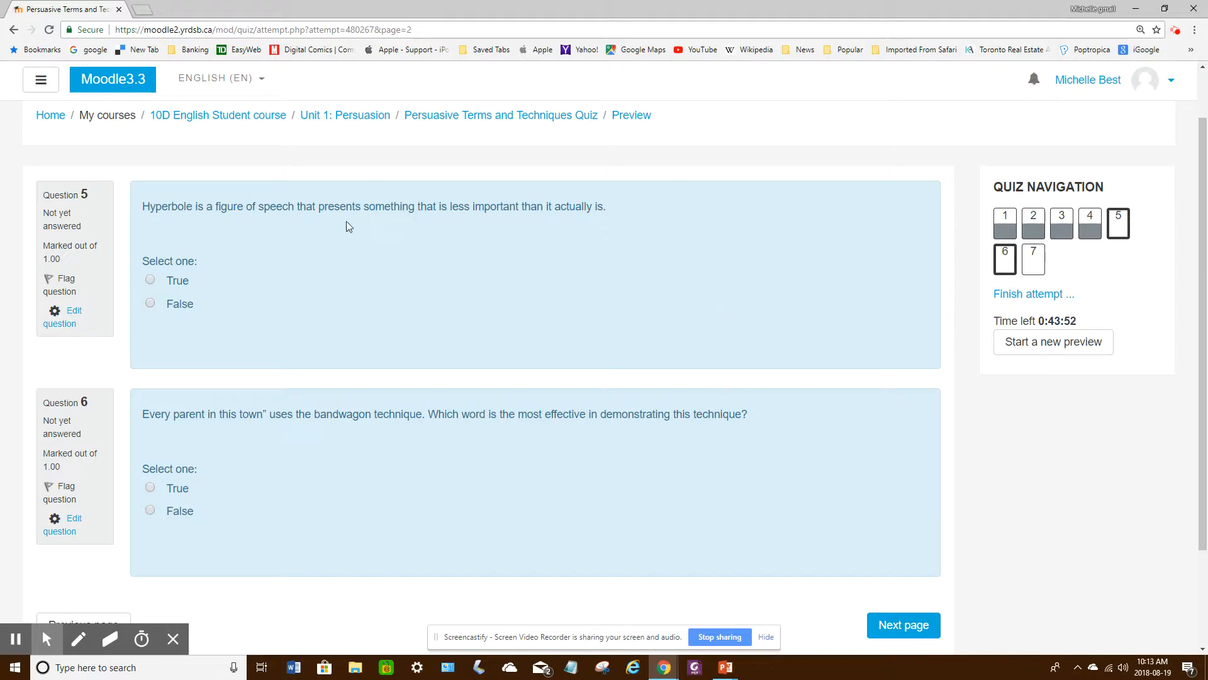
click(151, 280)
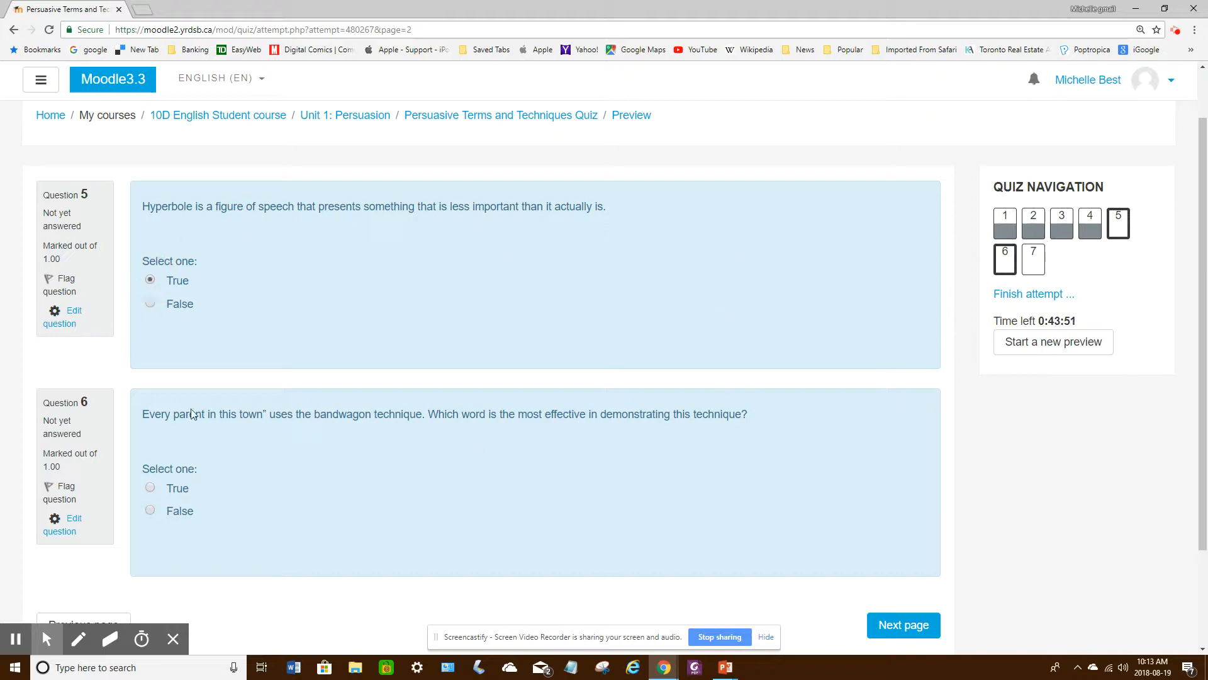
click(149, 489)
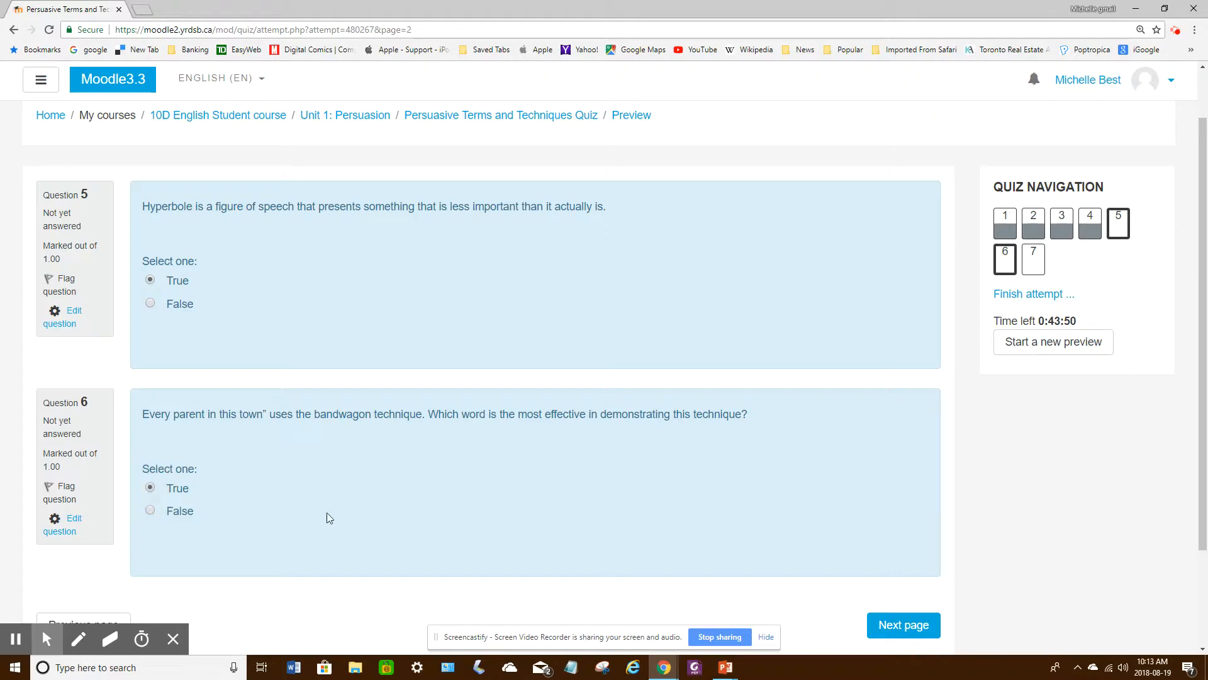
click(910, 626)
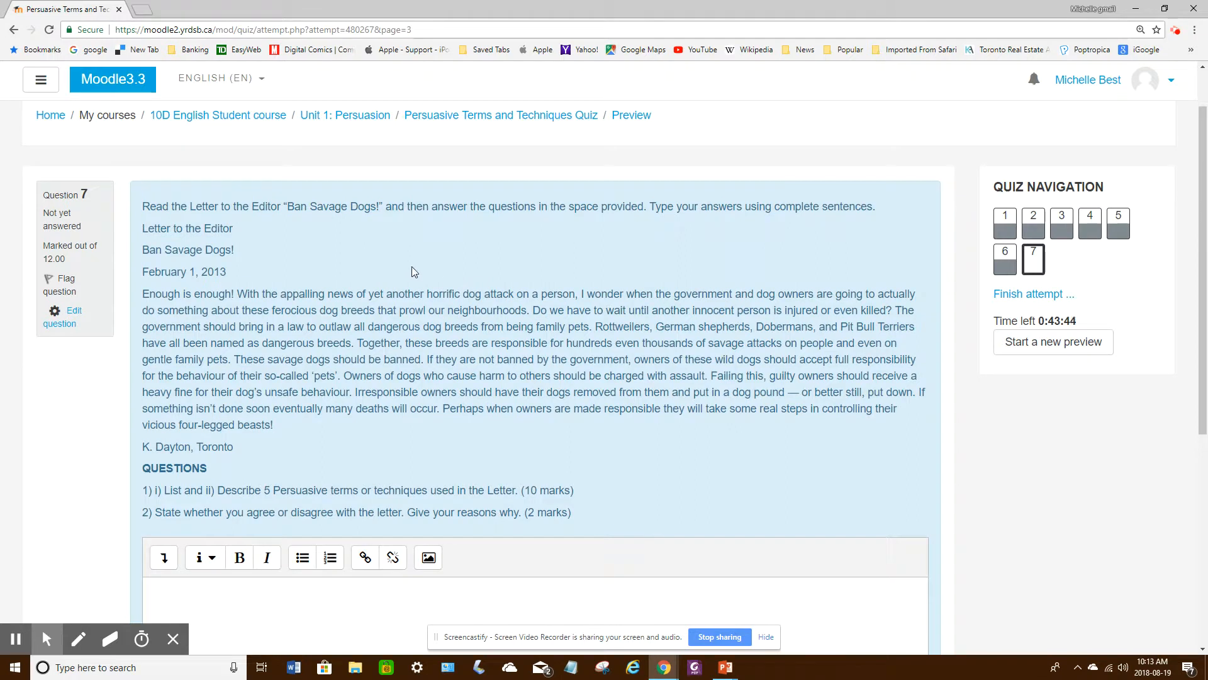
- Review the "Ban Savage Dogs!" letter in question 7 and enter "They type an answer." as the essay response
scroll(411, 266, down, 3)
click(272, 479)
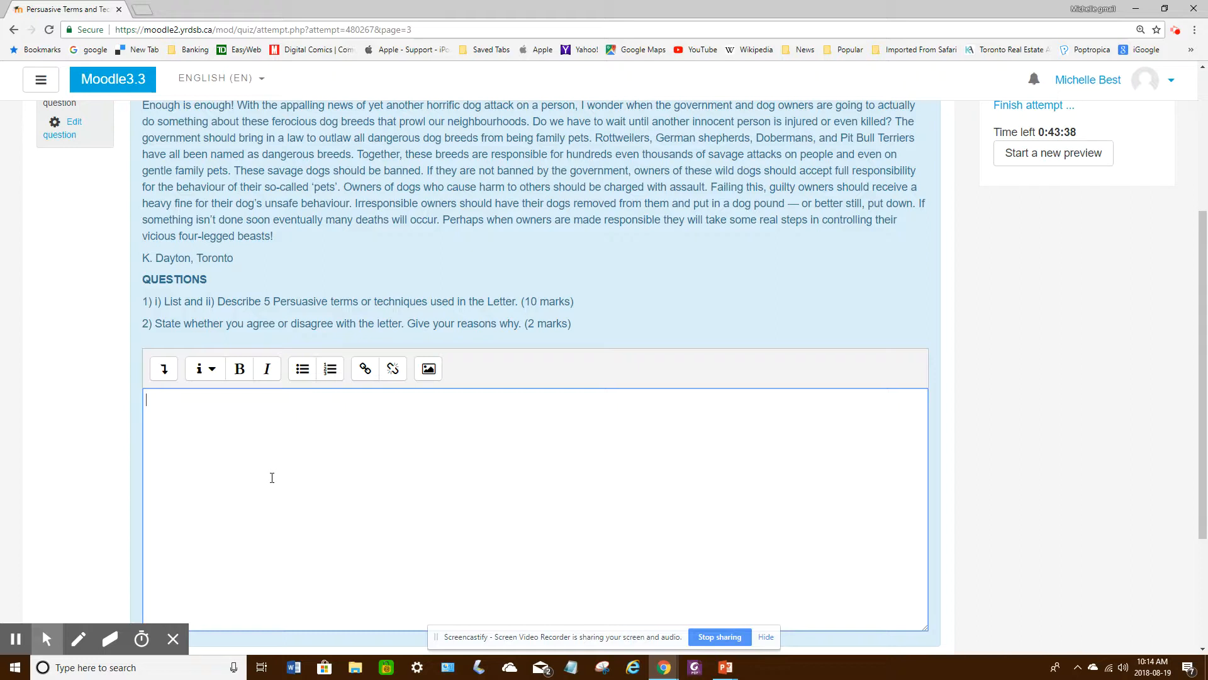
scroll(818, 431, up, 1)
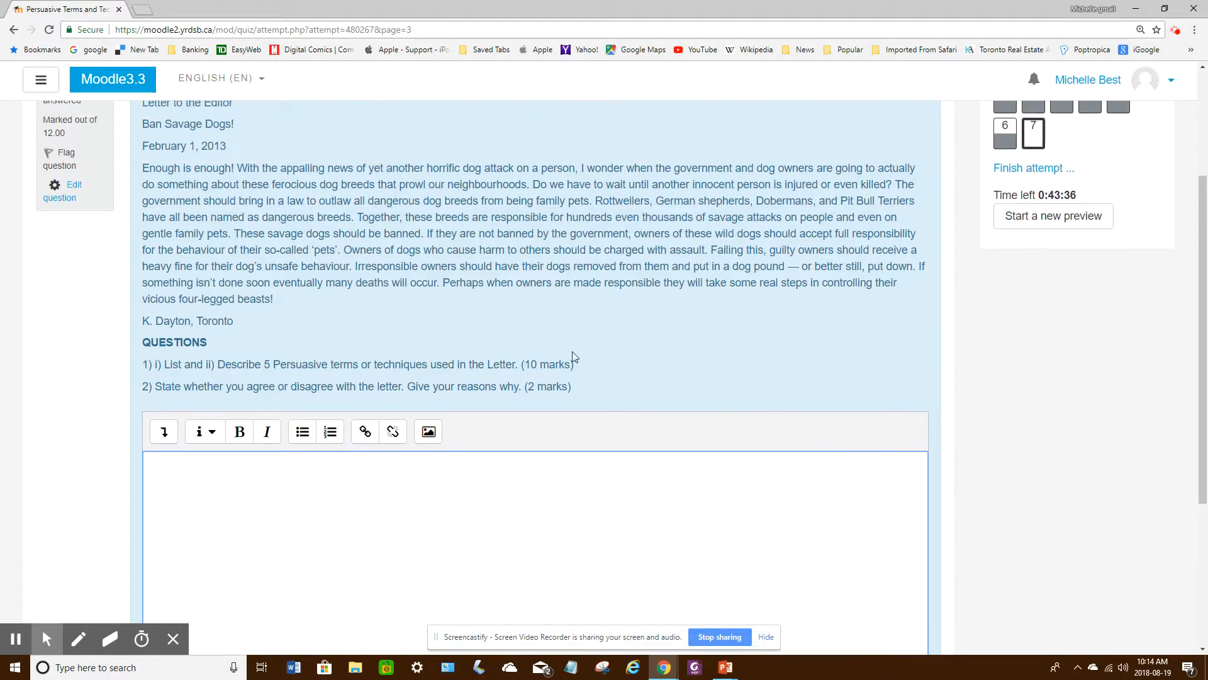
scroll(652, 342, up, 1)
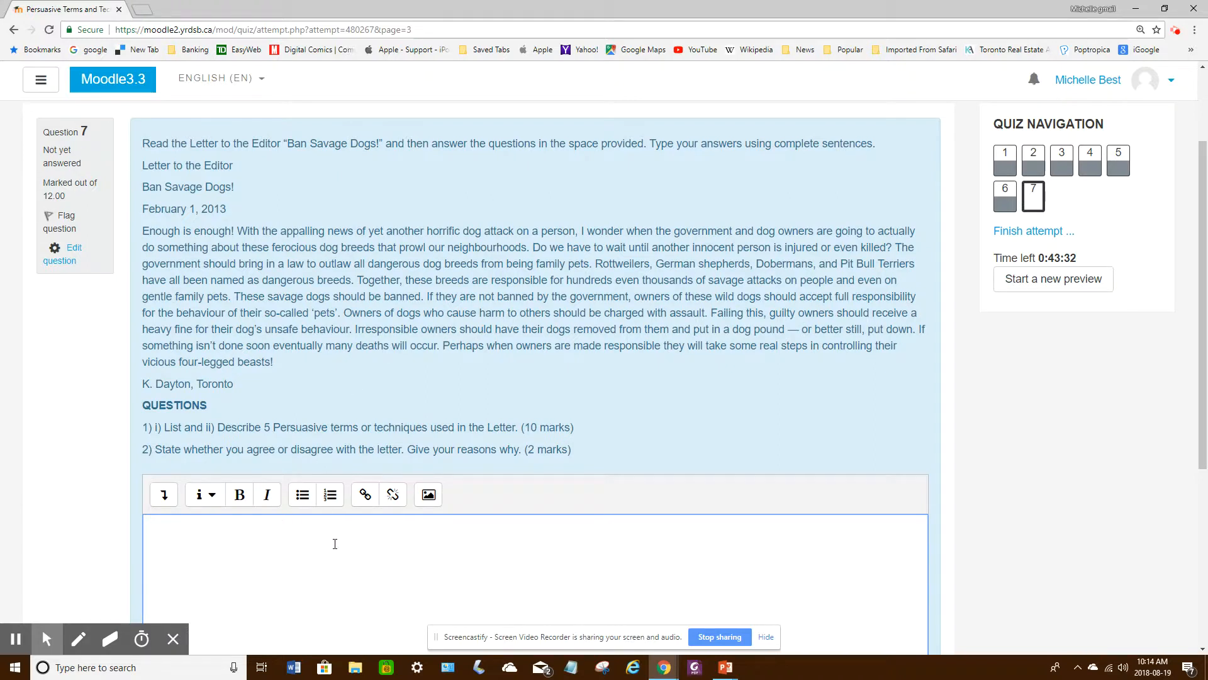
text(They type an answer.)
scroll(750, 523, down, 4)
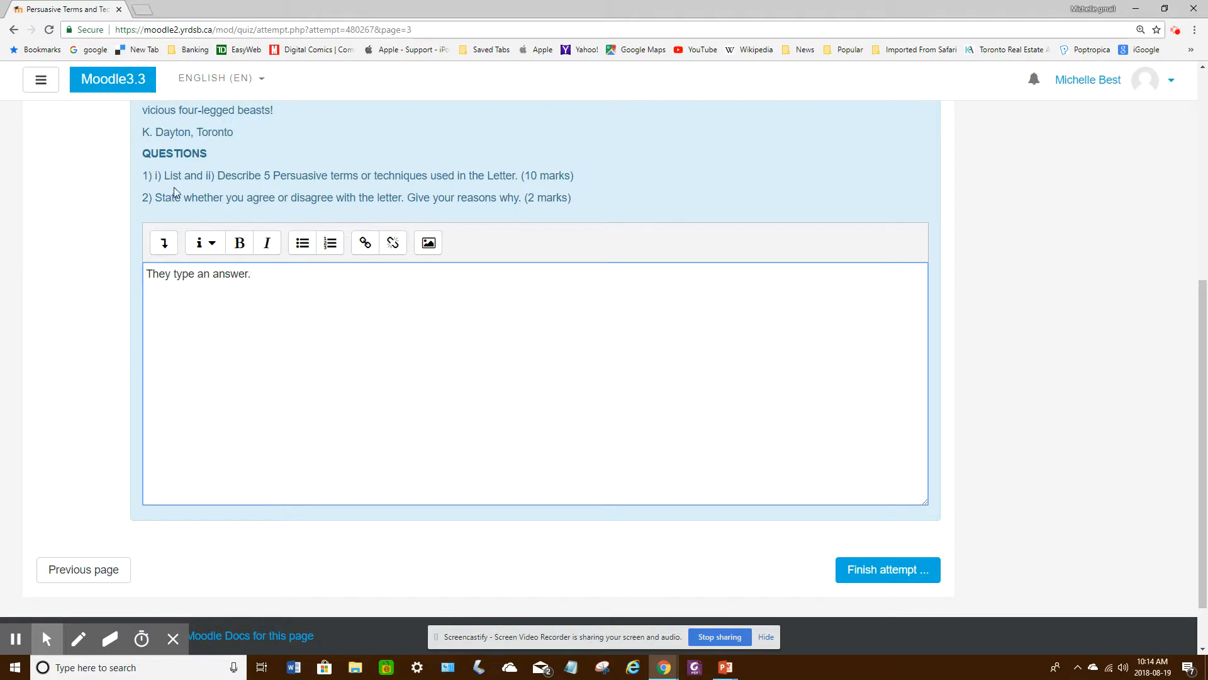
- Finish the attempt without submitting it and check the status of each question in the summary
click(860, 569)
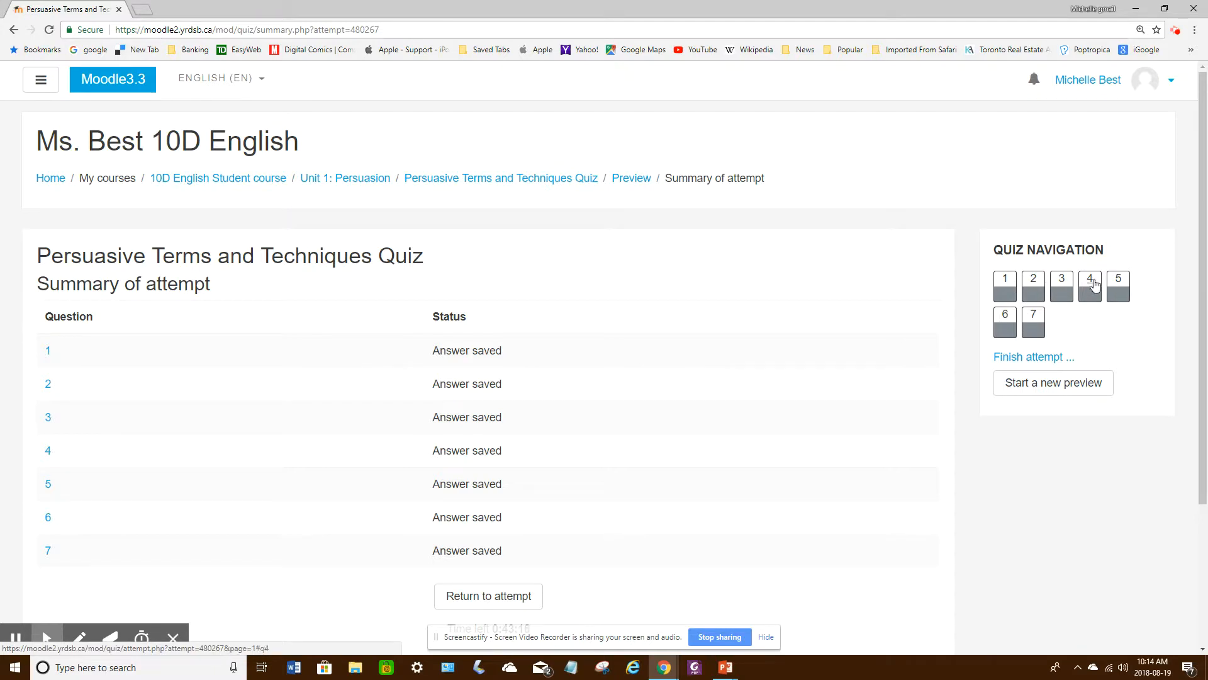
scroll(773, 425, down, 3)
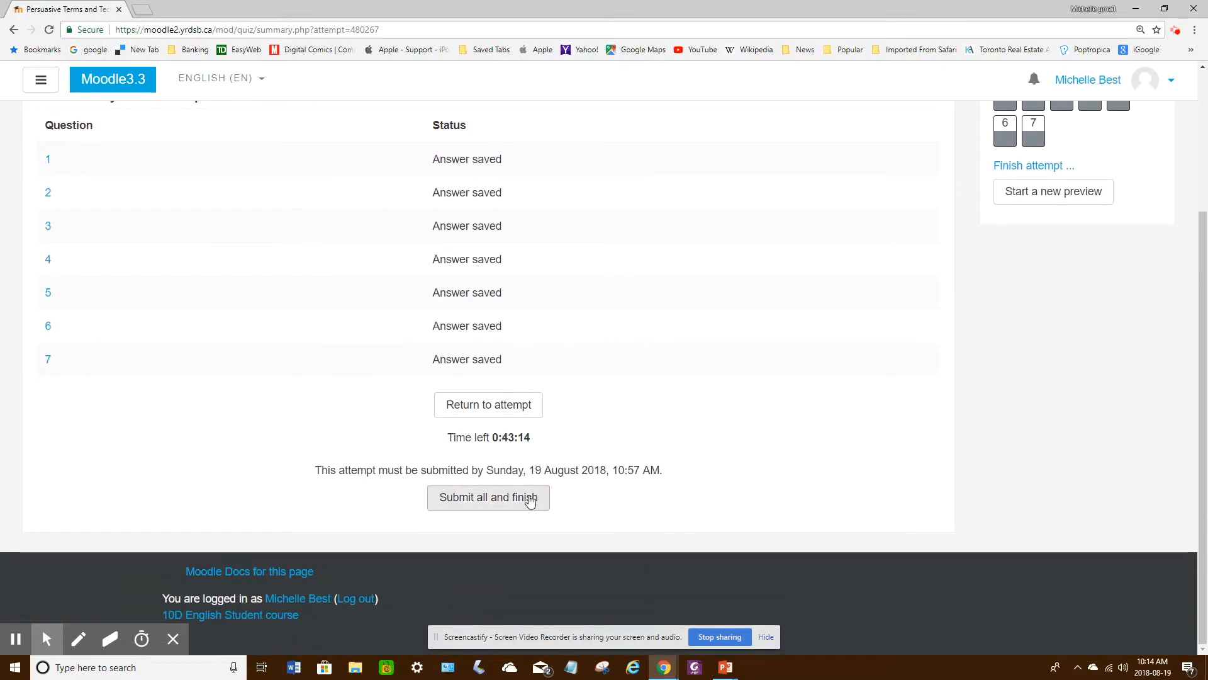
scroll(621, 475, up, 1)
scroll(630, 466, up, 1)
scroll(378, 372, down, 2)
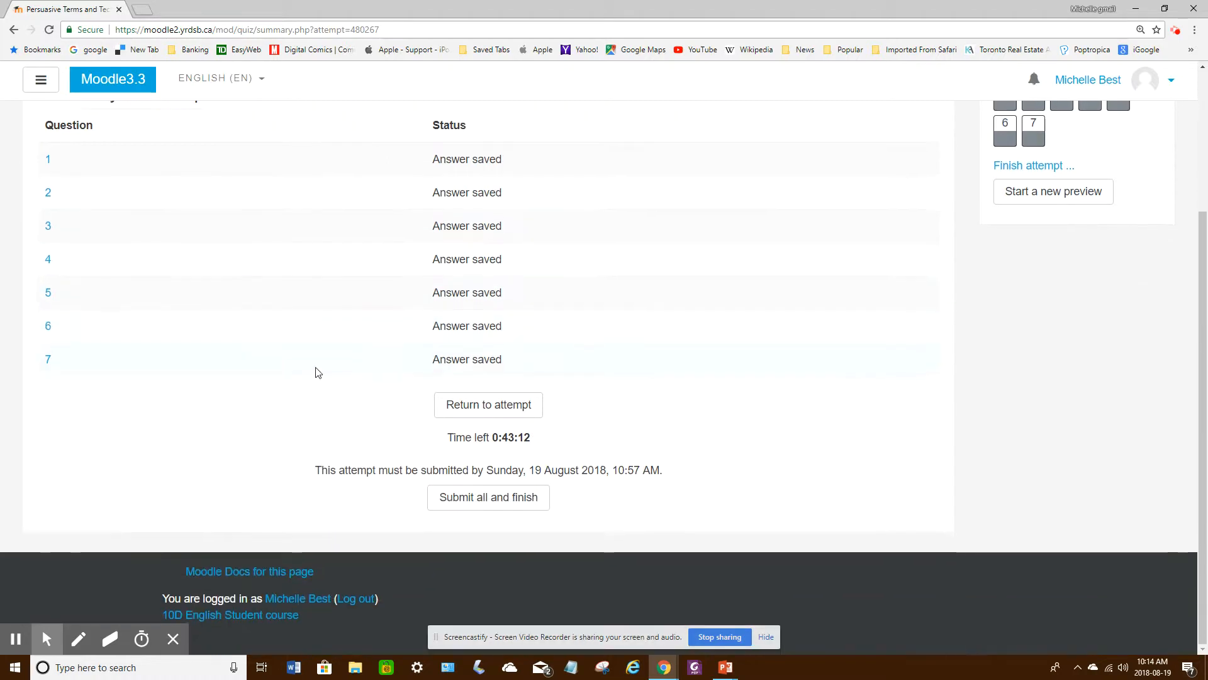
- Go back from the summary, try to finish the attempt with question 7 blank, and resume at that question
click(14, 30)
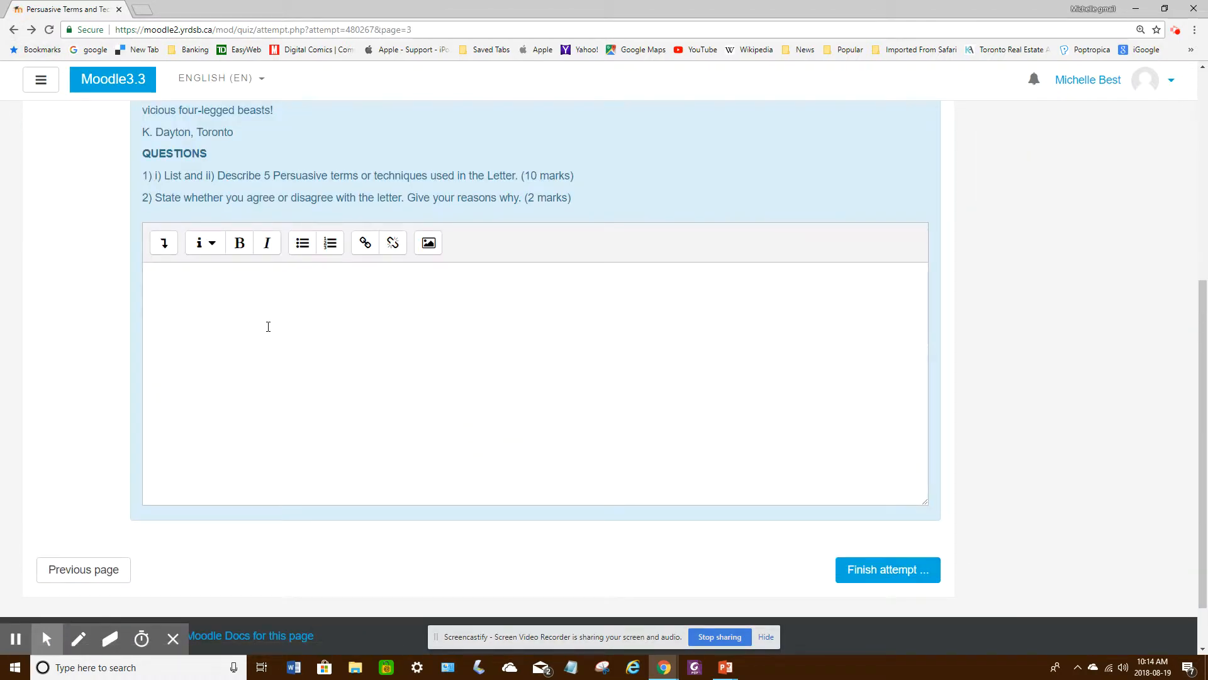
scroll(263, 333, up, 2)
scroll(316, 449, down, 3)
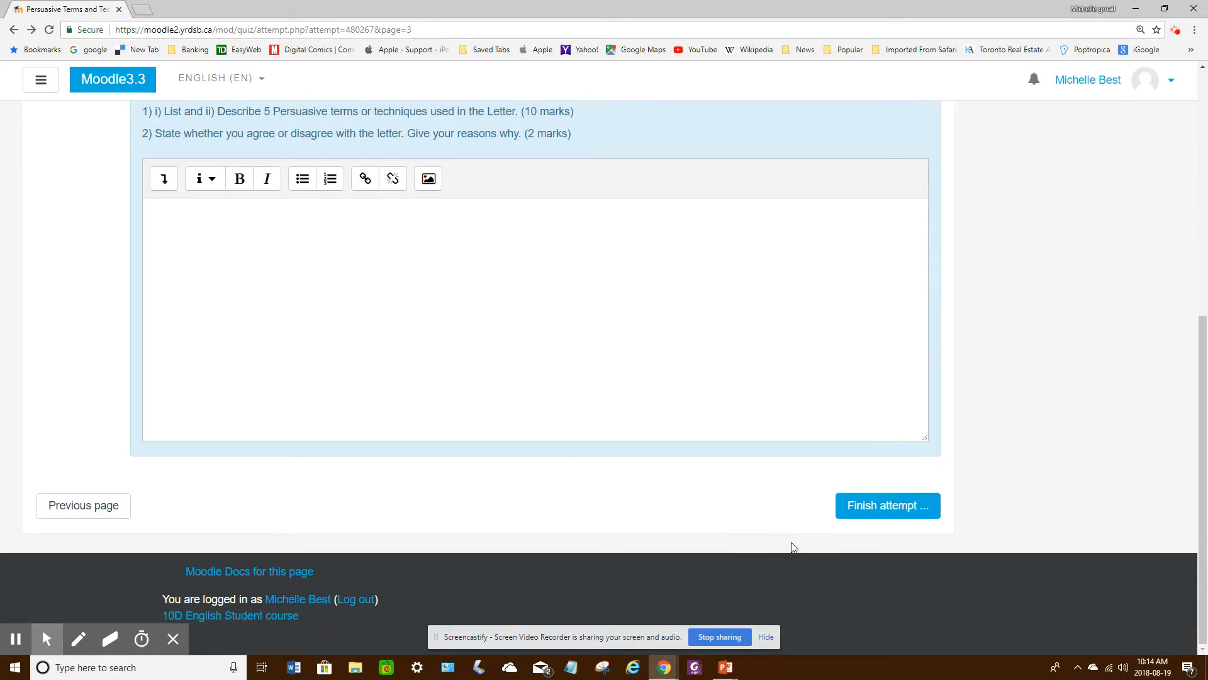
click(905, 517)
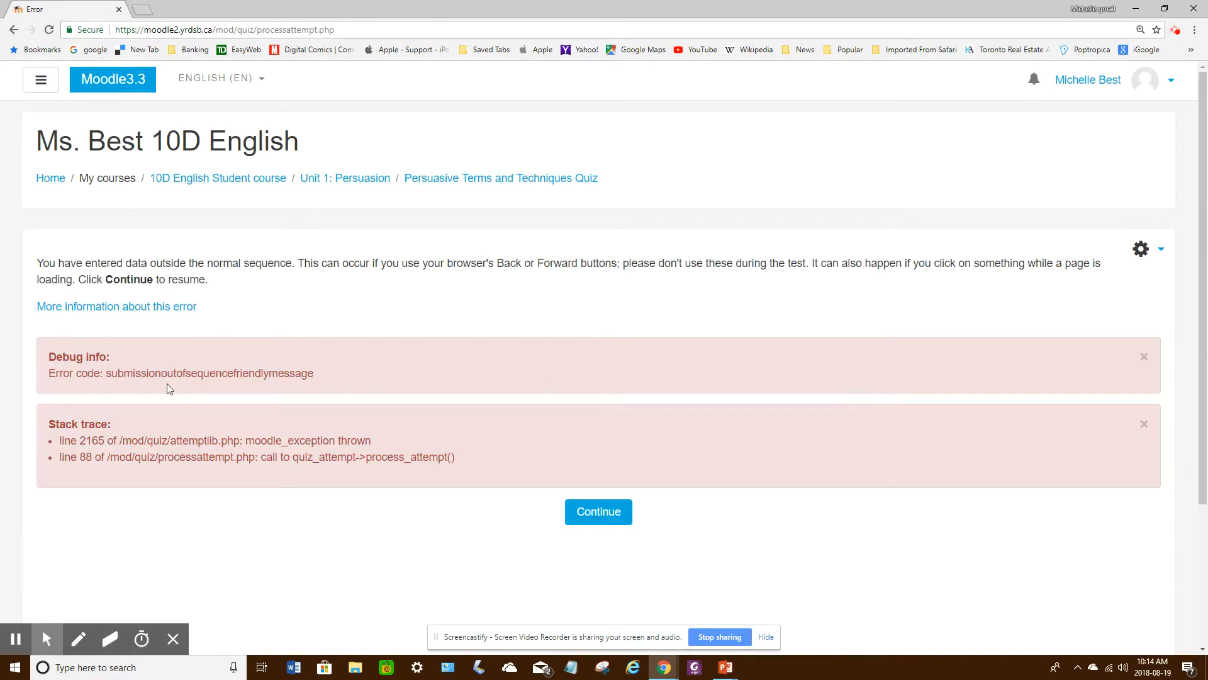
click(589, 511)
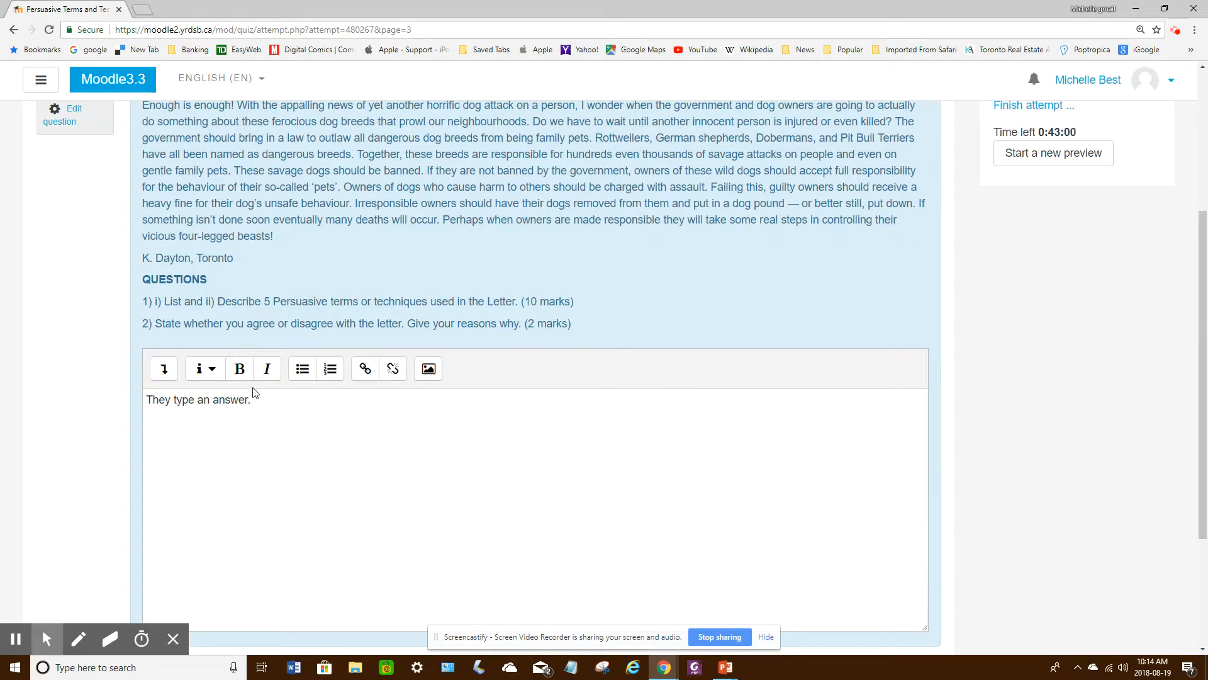
- Clear the whole essay answer of question 7 and finish the attempt to open its summary
click(256, 397)
key(ctrl+a)
key(BackSpace)
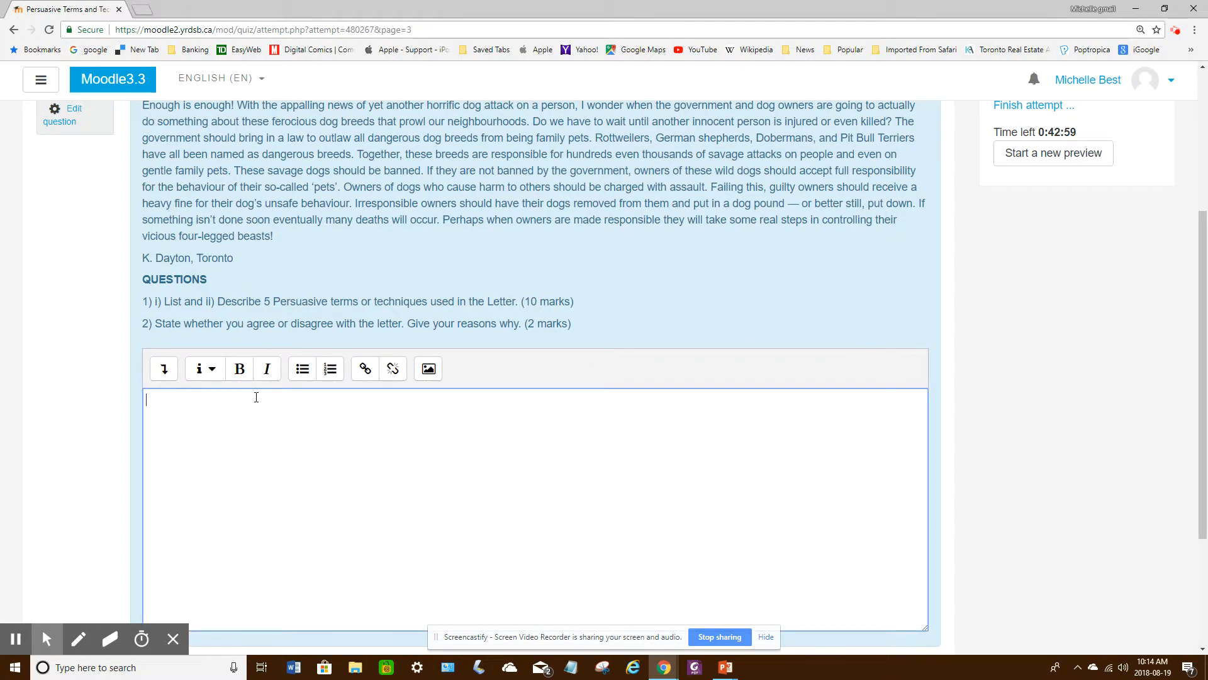
scroll(467, 399, down, 3)
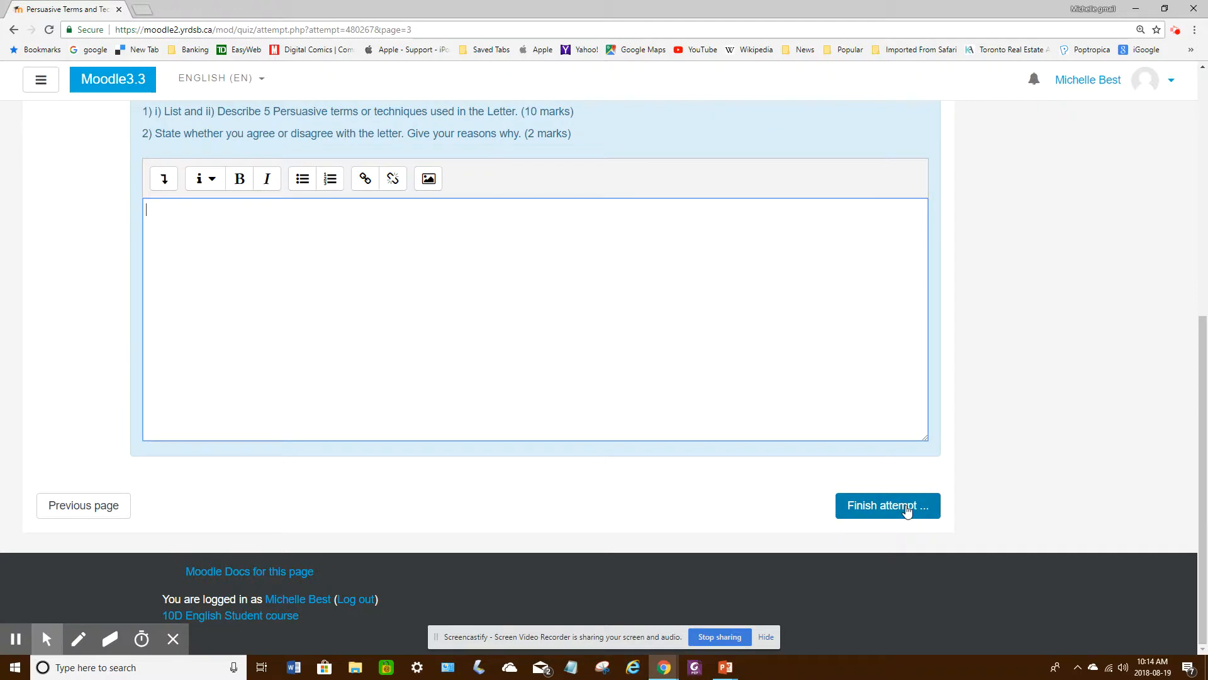
click(907, 511)
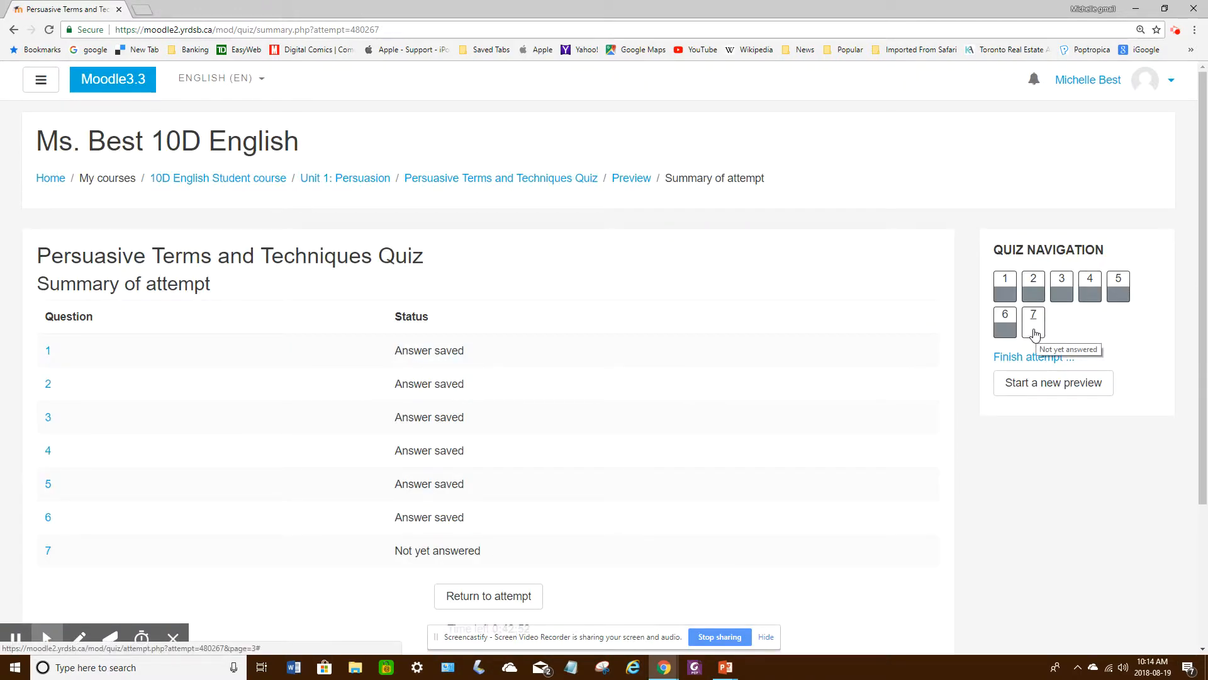
- Check the question statuses in the attempt summary and reopen question 7 at its answer box
scroll(779, 348, down, 3)
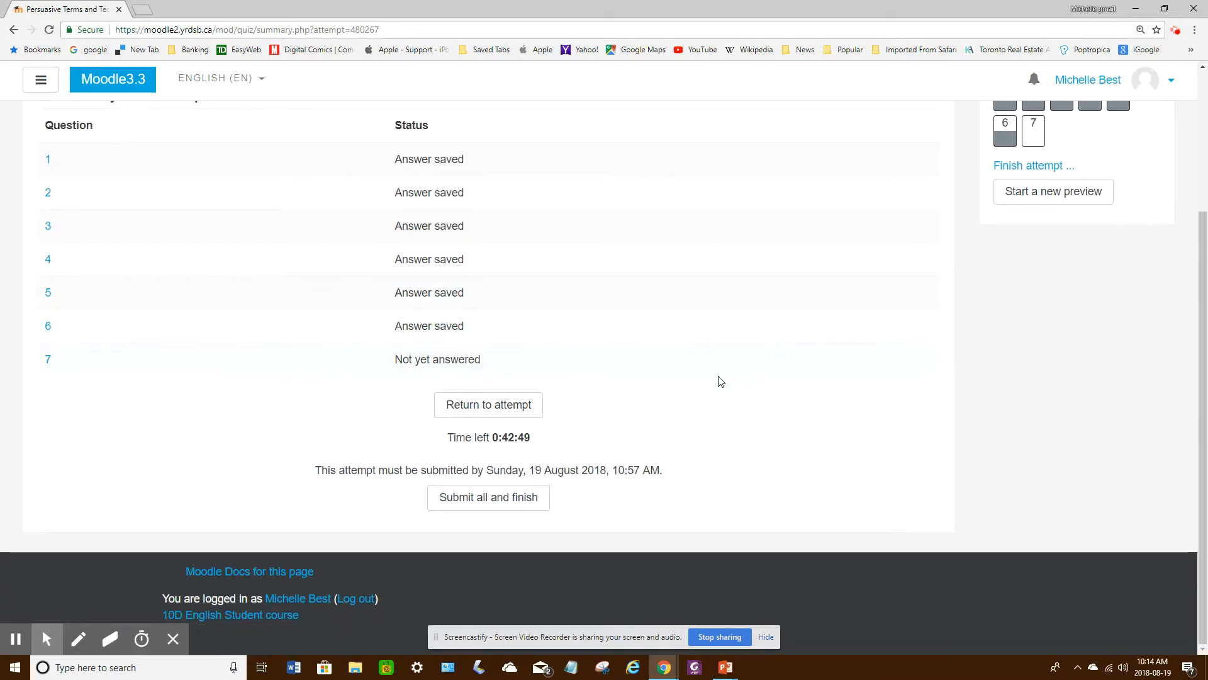
scroll(853, 346, up, 3)
click(1034, 263)
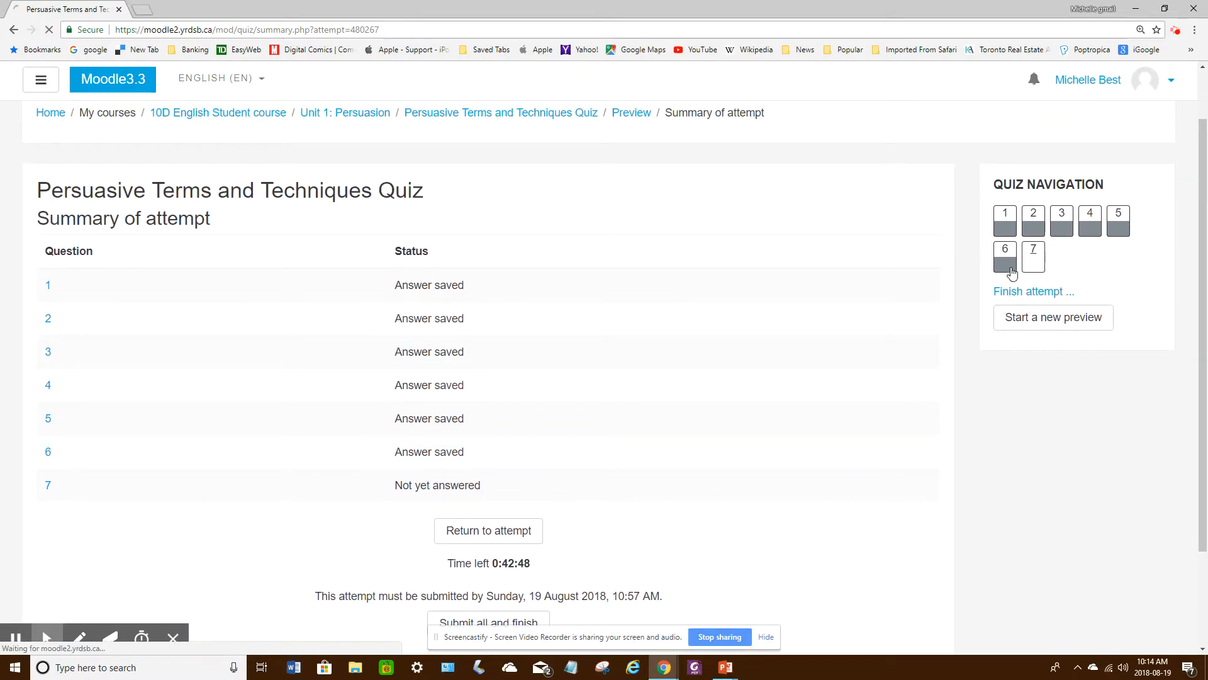
scroll(339, 513, down, 4)
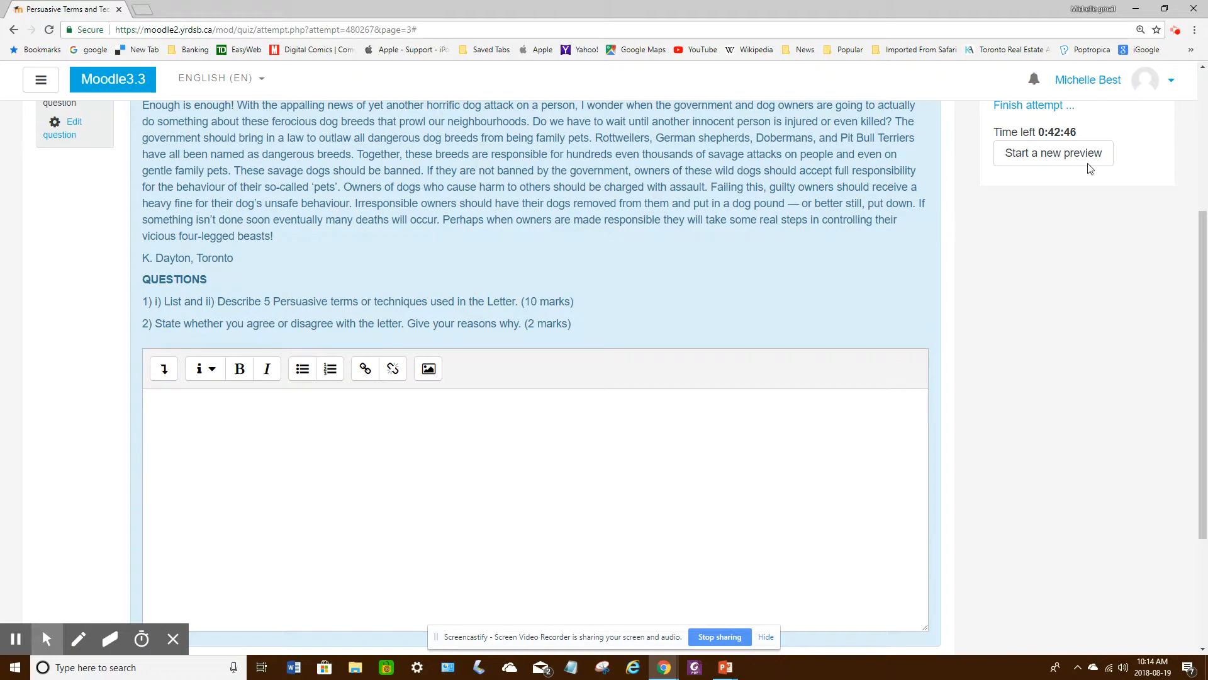
- Answer essay question 7 with "They type an answer." and finish the attempt to open its summary
scroll(1021, 235, up, 1)
scroll(1021, 235, up, 2)
scroll(262, 370, down, 4)
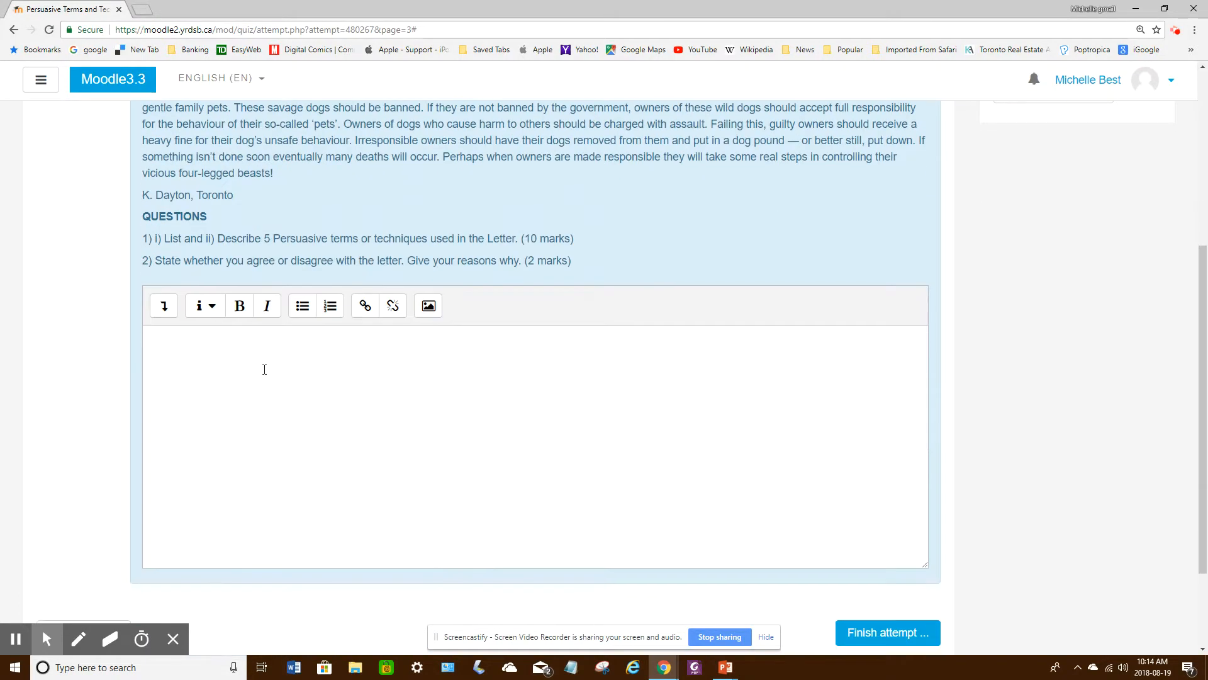
click(266, 333)
text(They type an answer.)
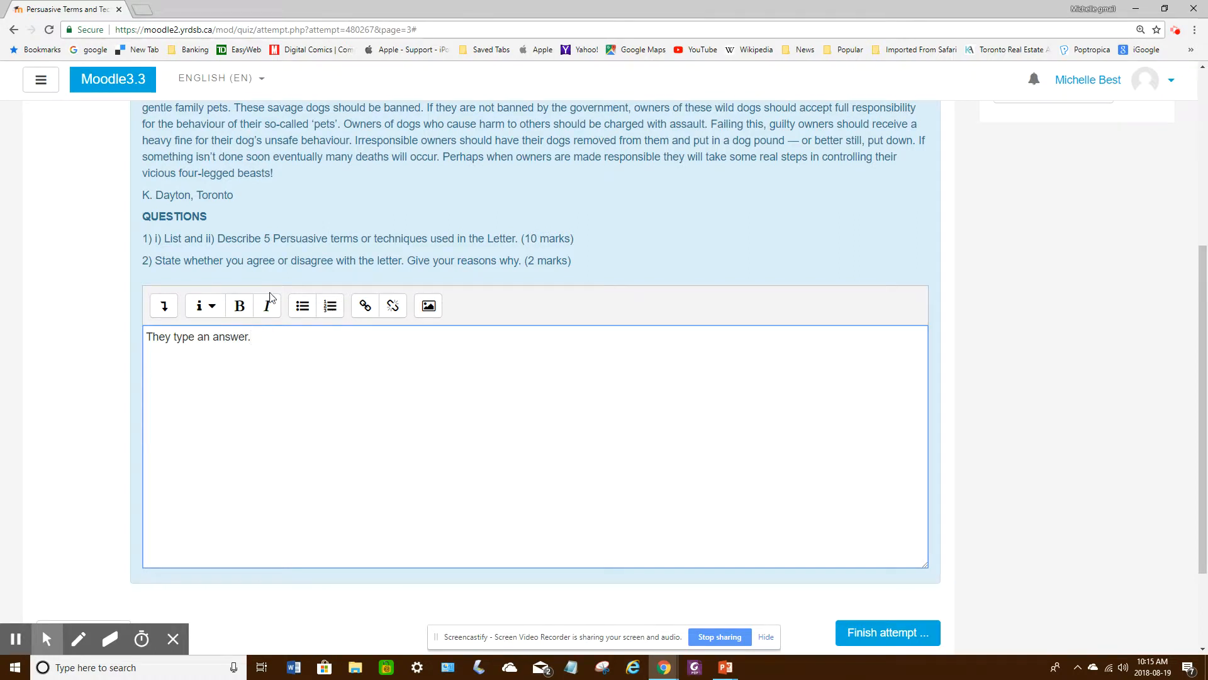
click(865, 619)
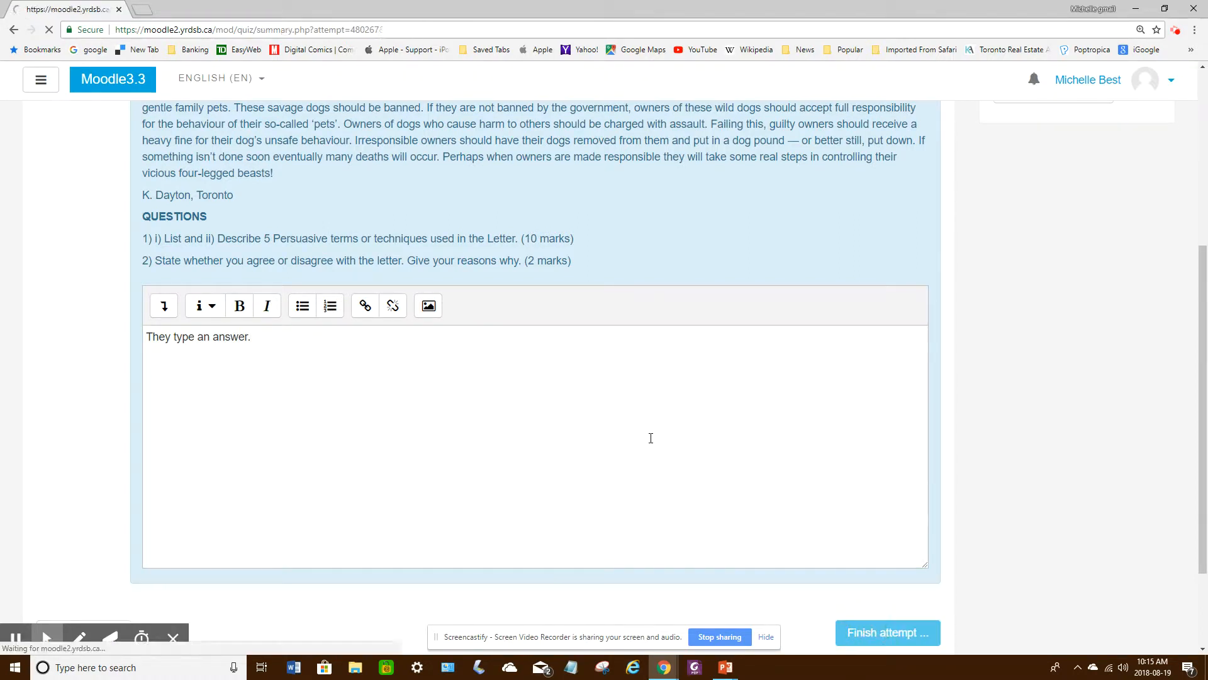
- Check the status of every question in the attempt summary, and submit all answers with confirmation
scroll(639, 376, down, 3)
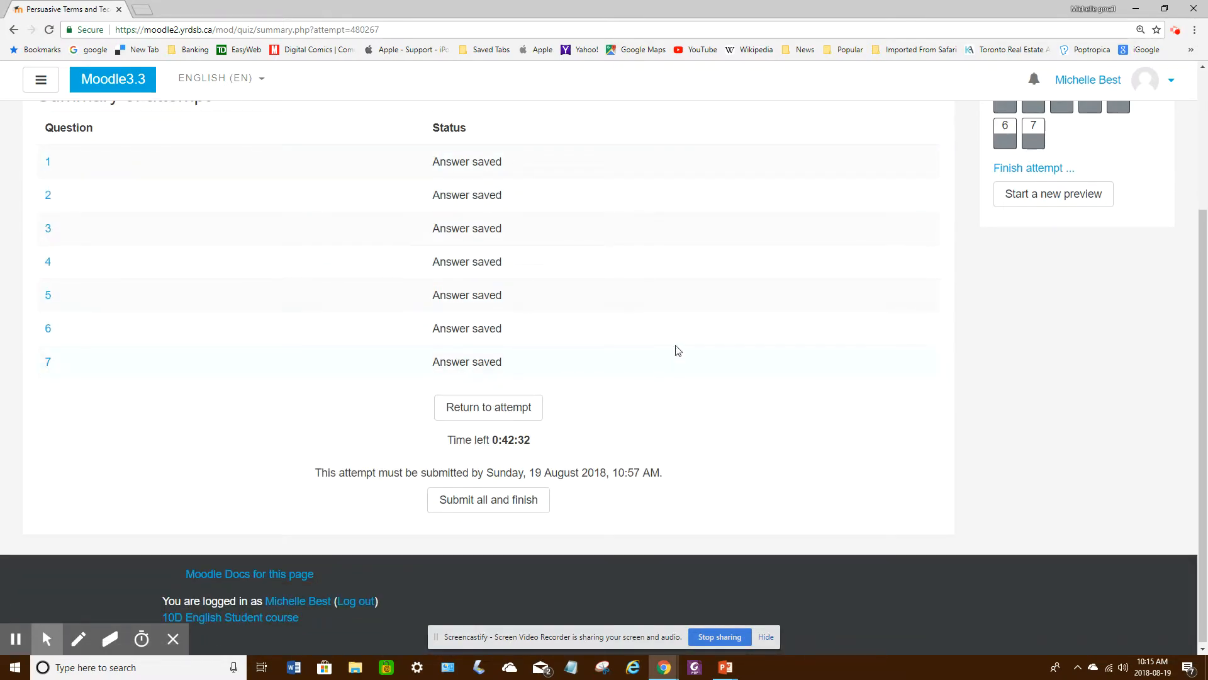
scroll(674, 345, up, 1)
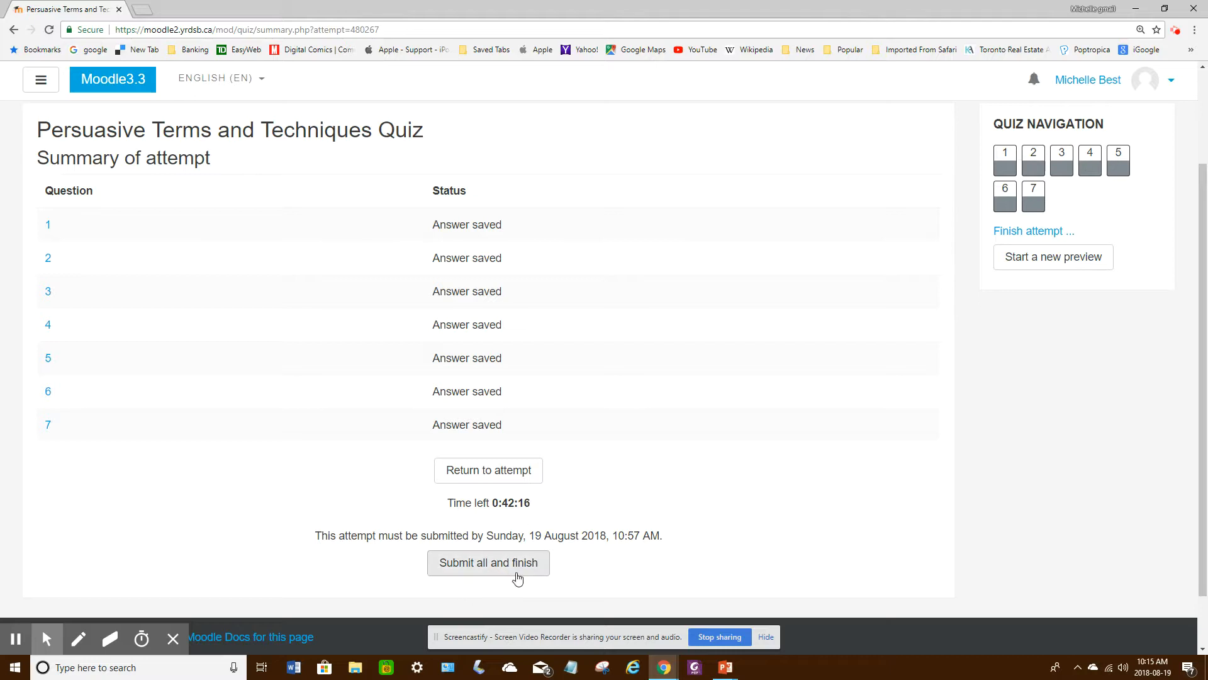
scroll(940, 470, up, 1)
scroll(905, 451, down, 1)
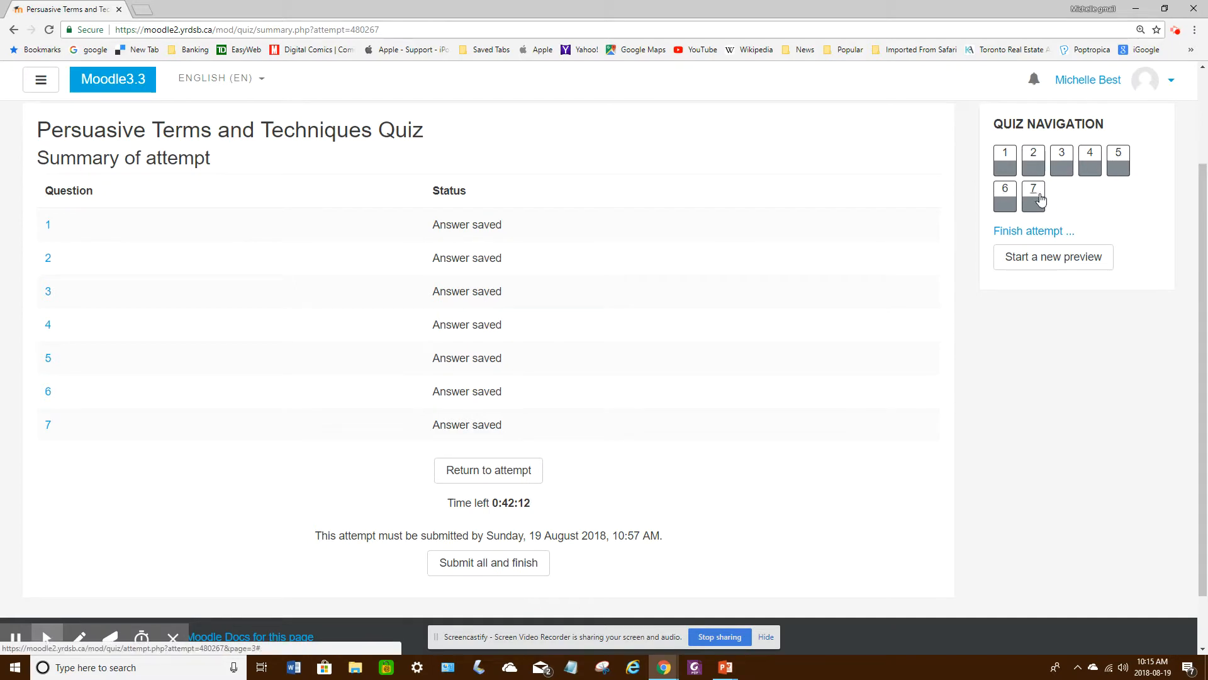
click(505, 566)
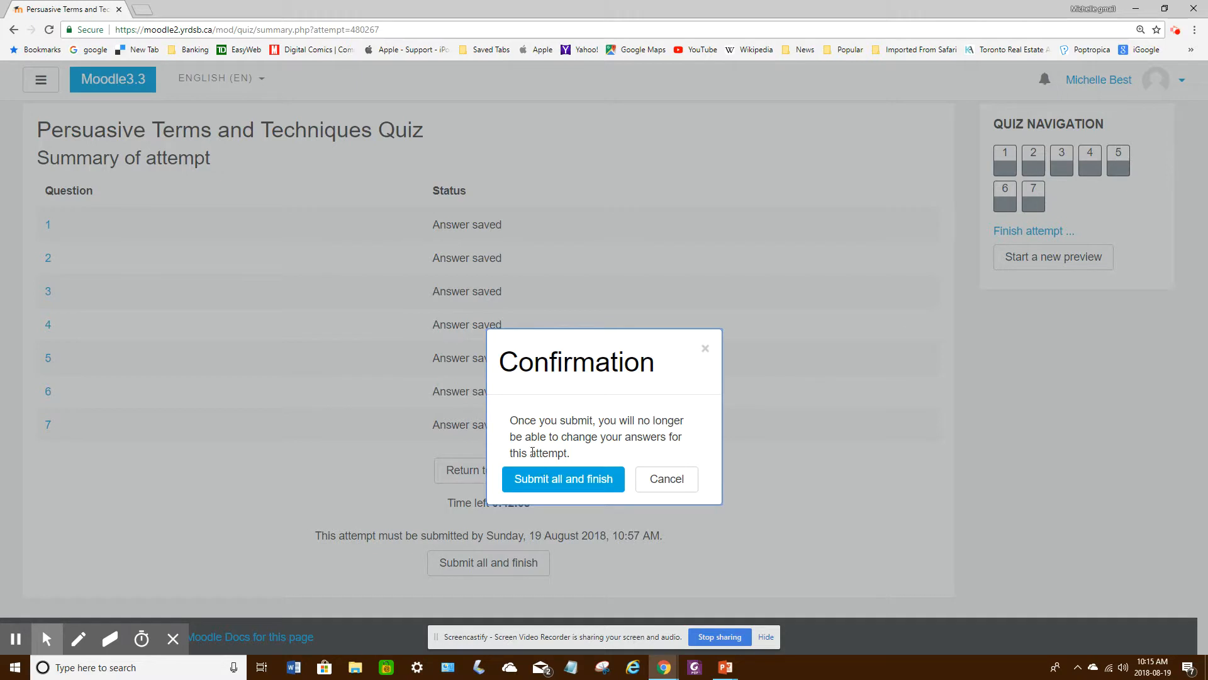
click(568, 481)
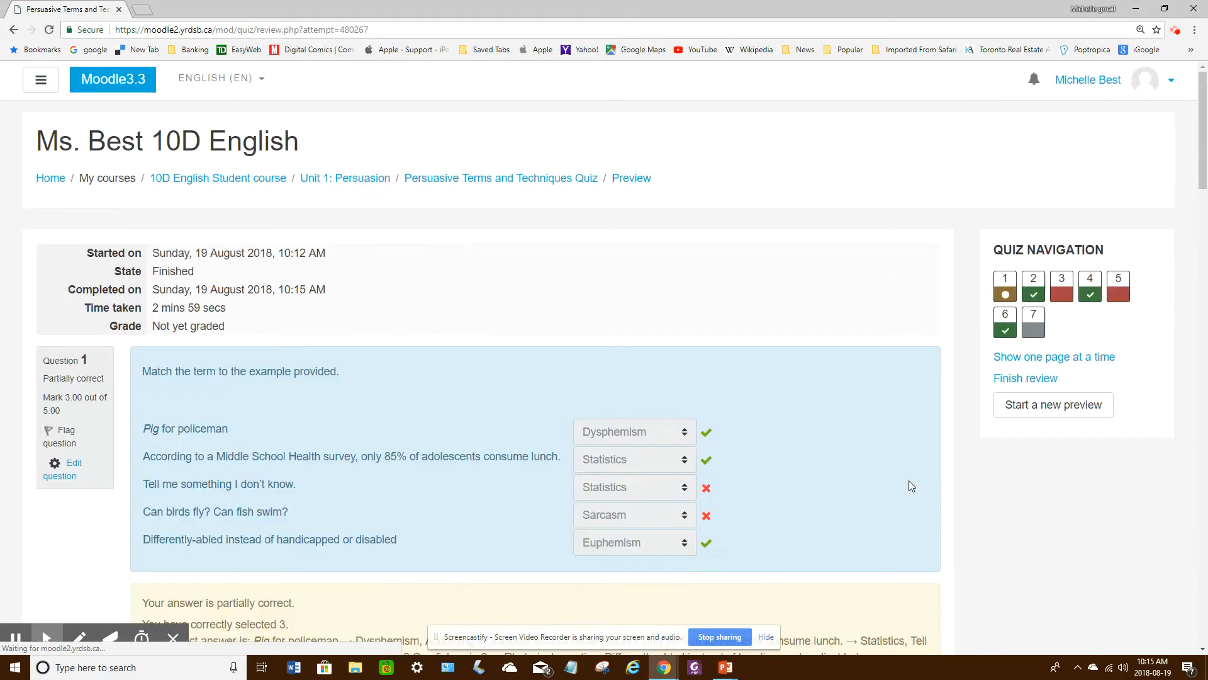
- Examine the attempt review for the marks, answer feedback and correct answers of questions 1 to 6
scroll(900, 440, down, 1)
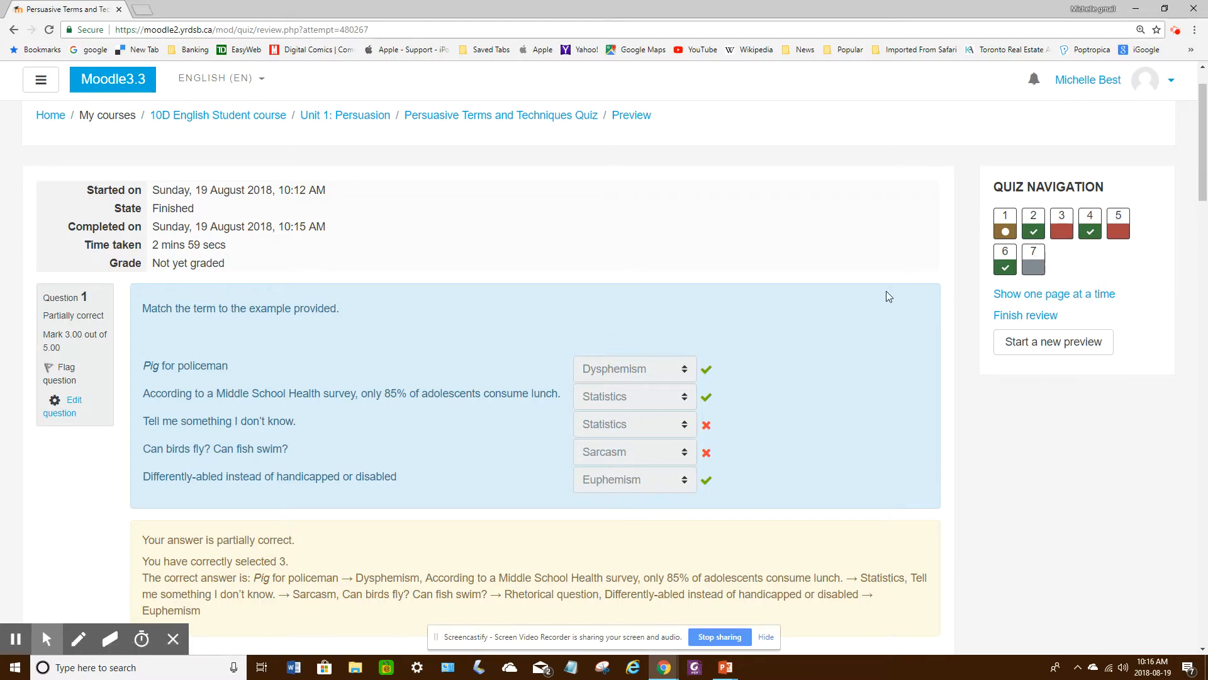
scroll(886, 290, down, 1)
scroll(865, 294, up, 3)
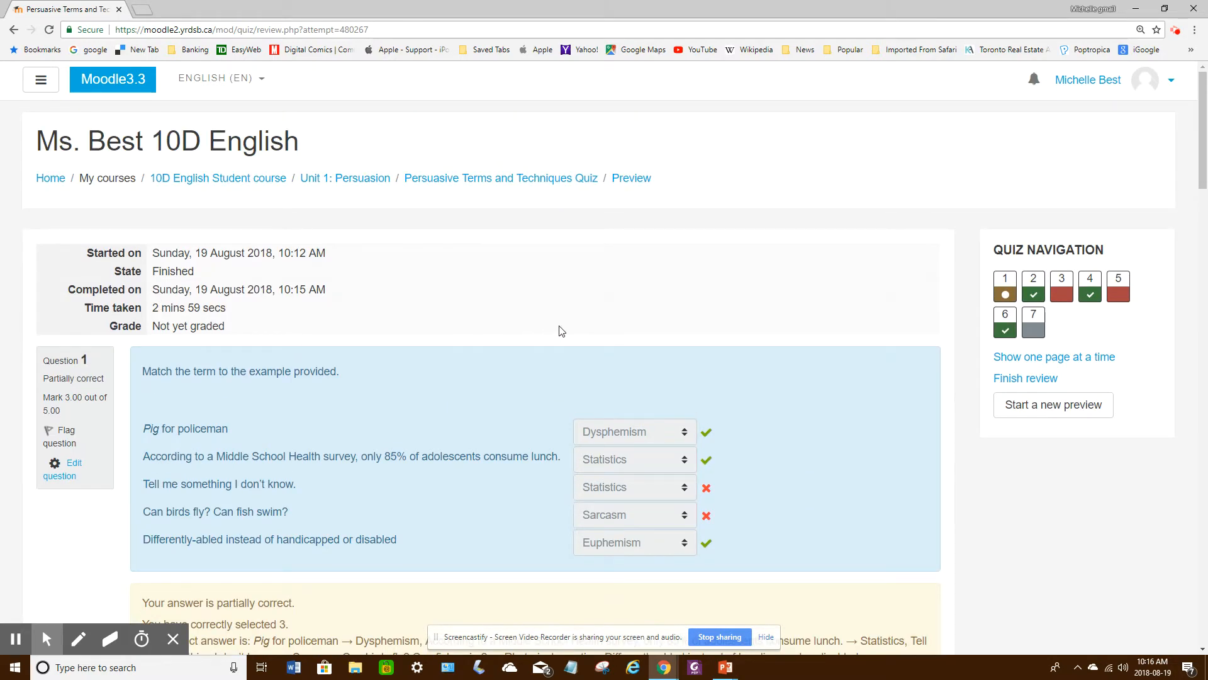
scroll(561, 331, down, 1)
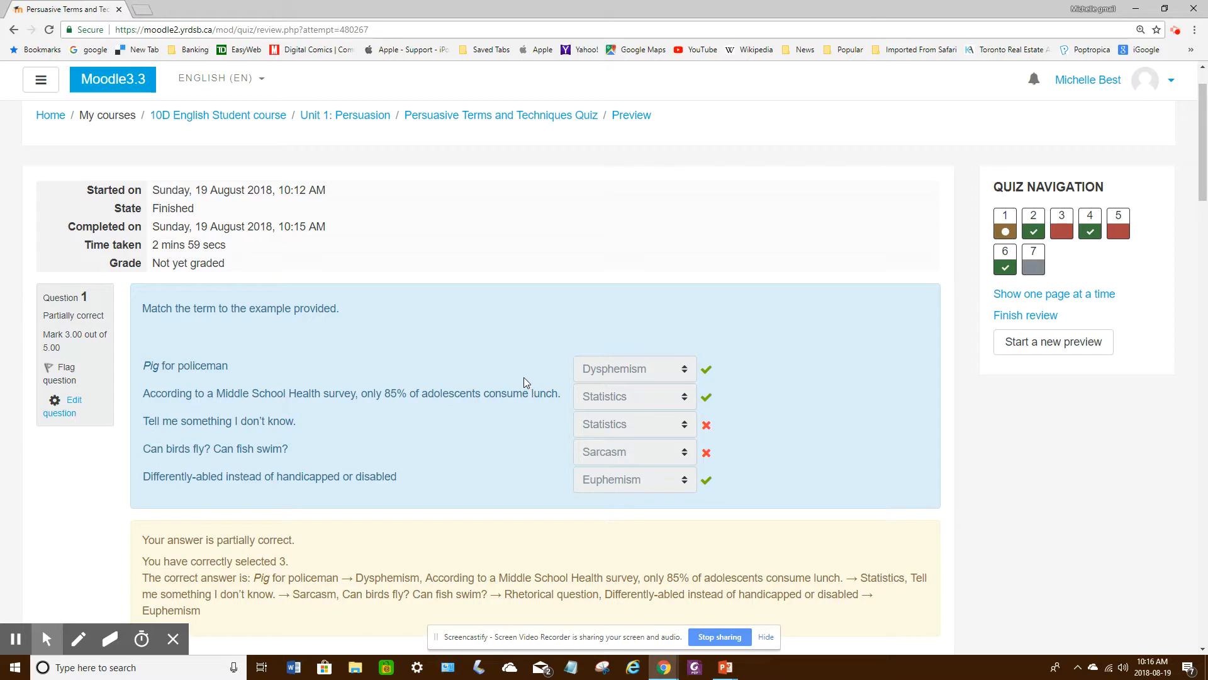
scroll(518, 380, down, 1)
scroll(726, 281, down, 1)
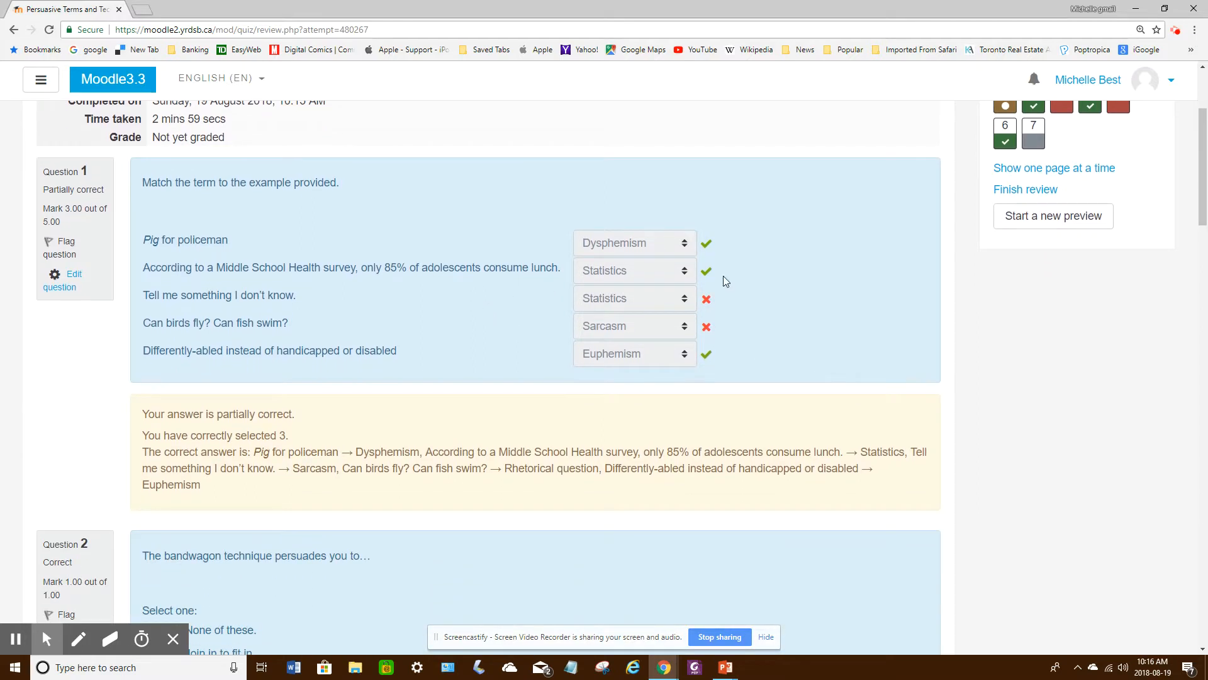
scroll(800, 363, down, 6)
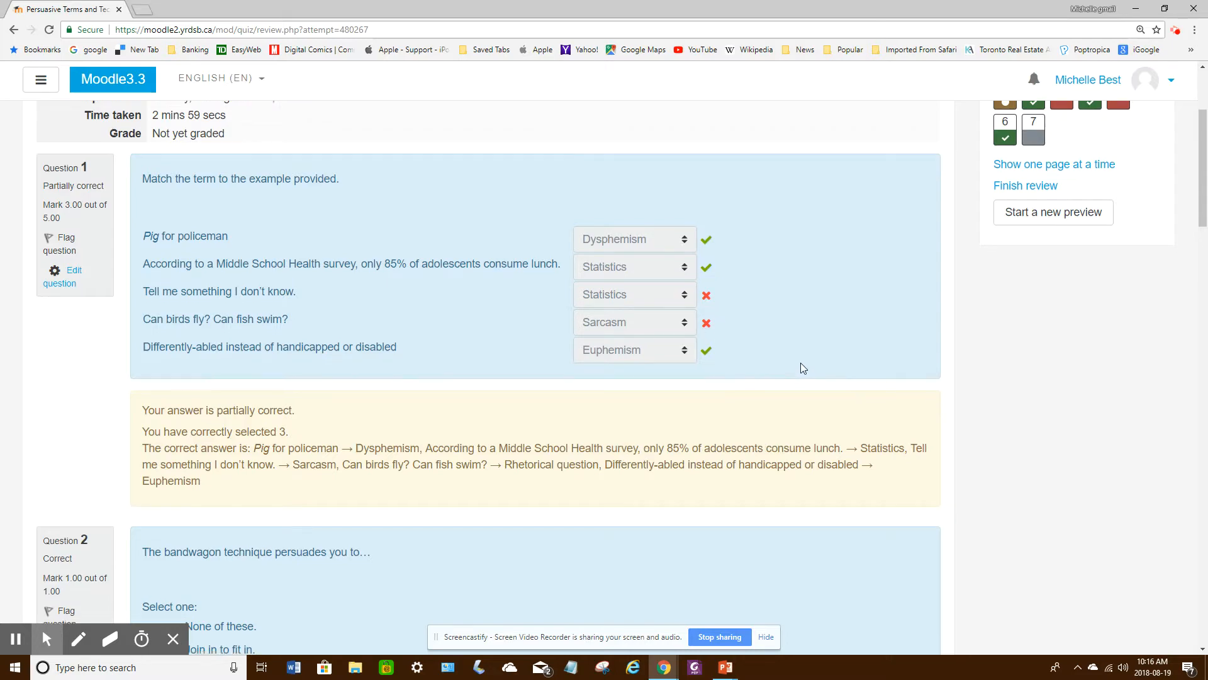
scroll(796, 366, up, 2)
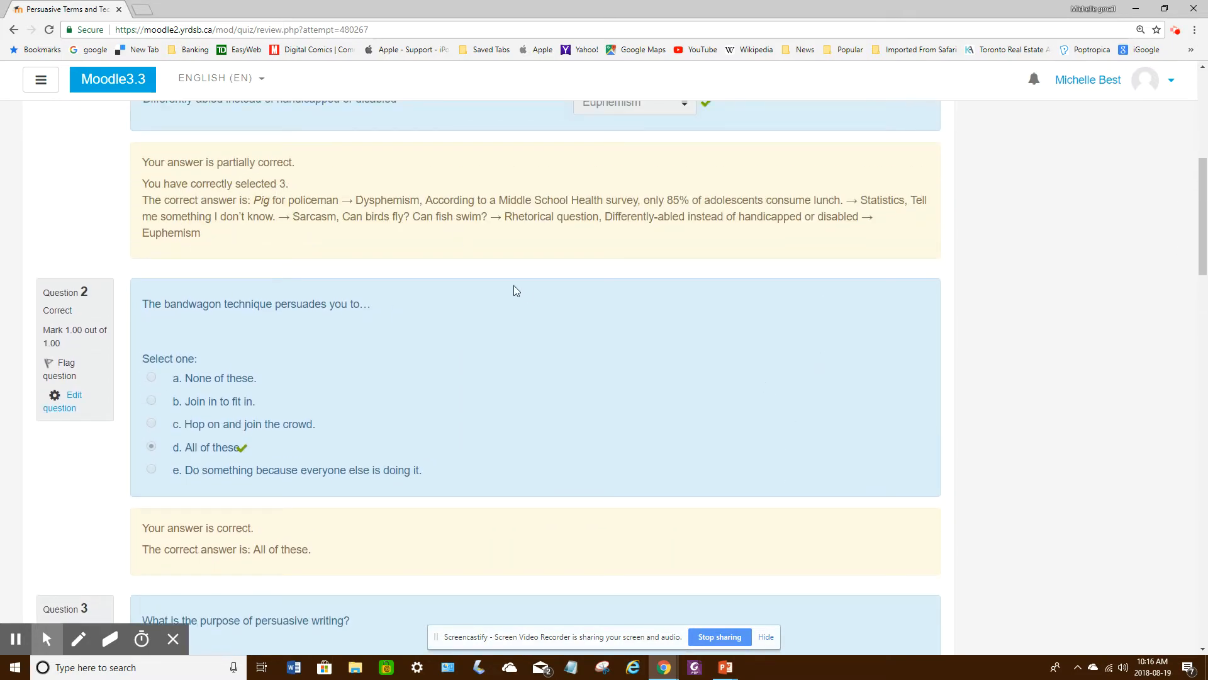
scroll(514, 290, down, 7)
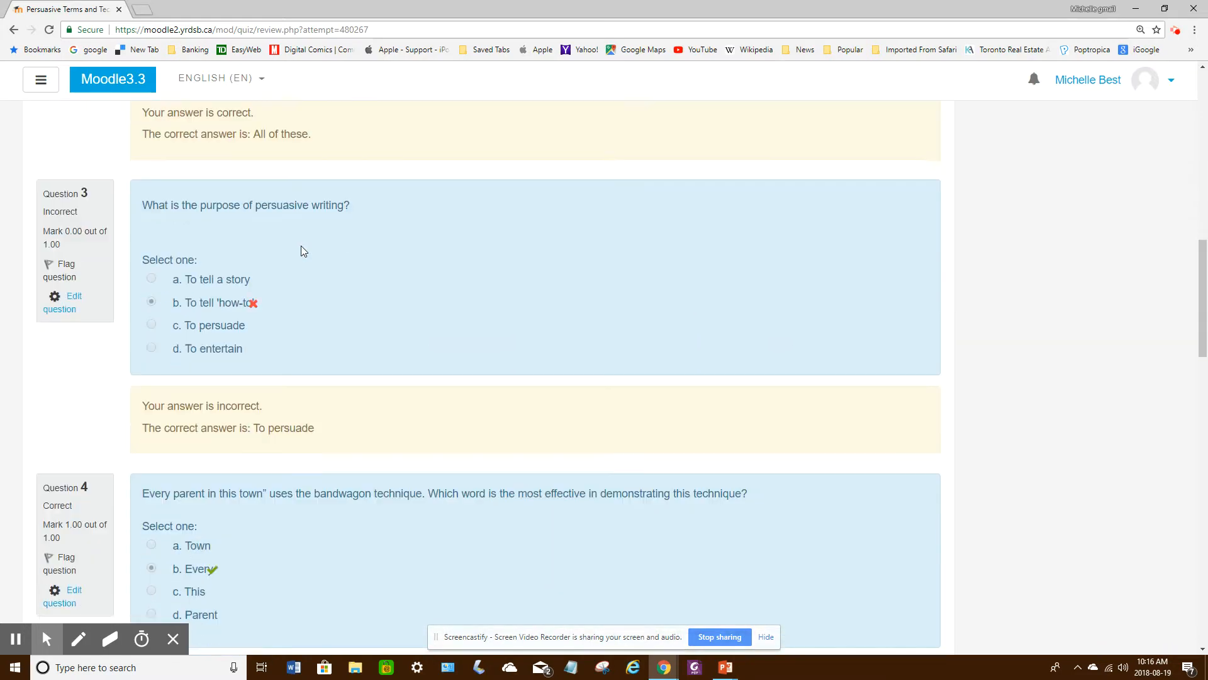
scroll(302, 252, down, 12)
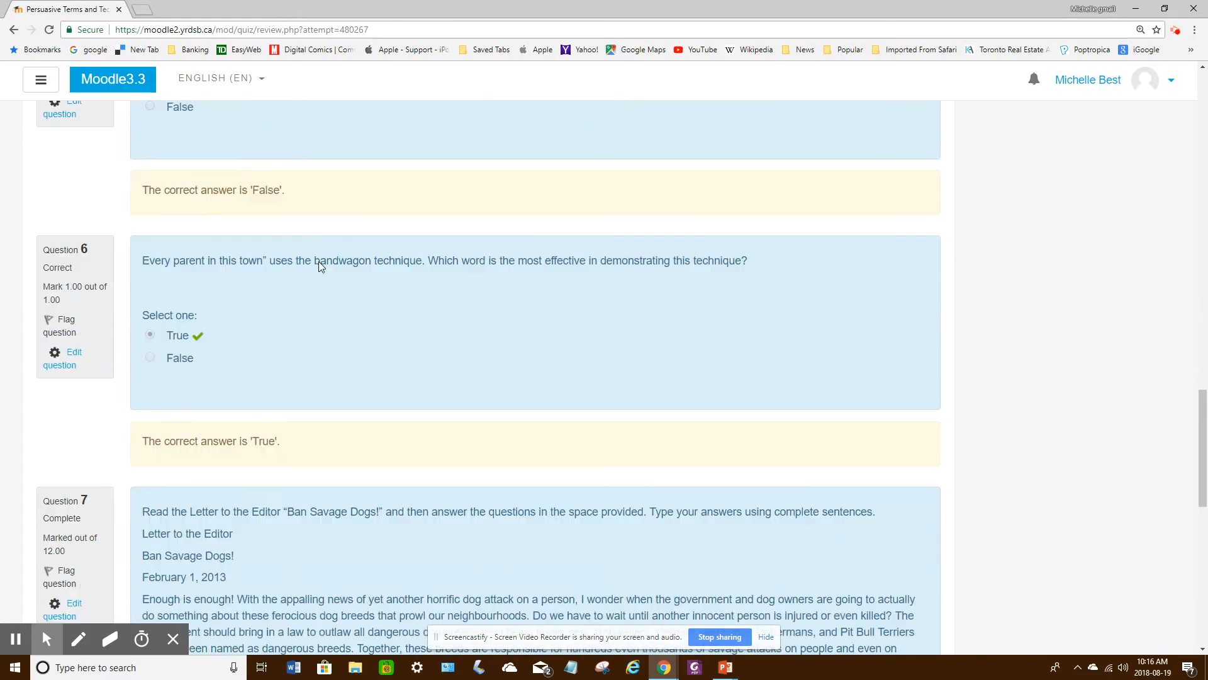
- Compare the essay answer of question 7 with the sample answers below it, and finish the review
scroll(318, 260, down, 7)
scroll(318, 260, up, 2)
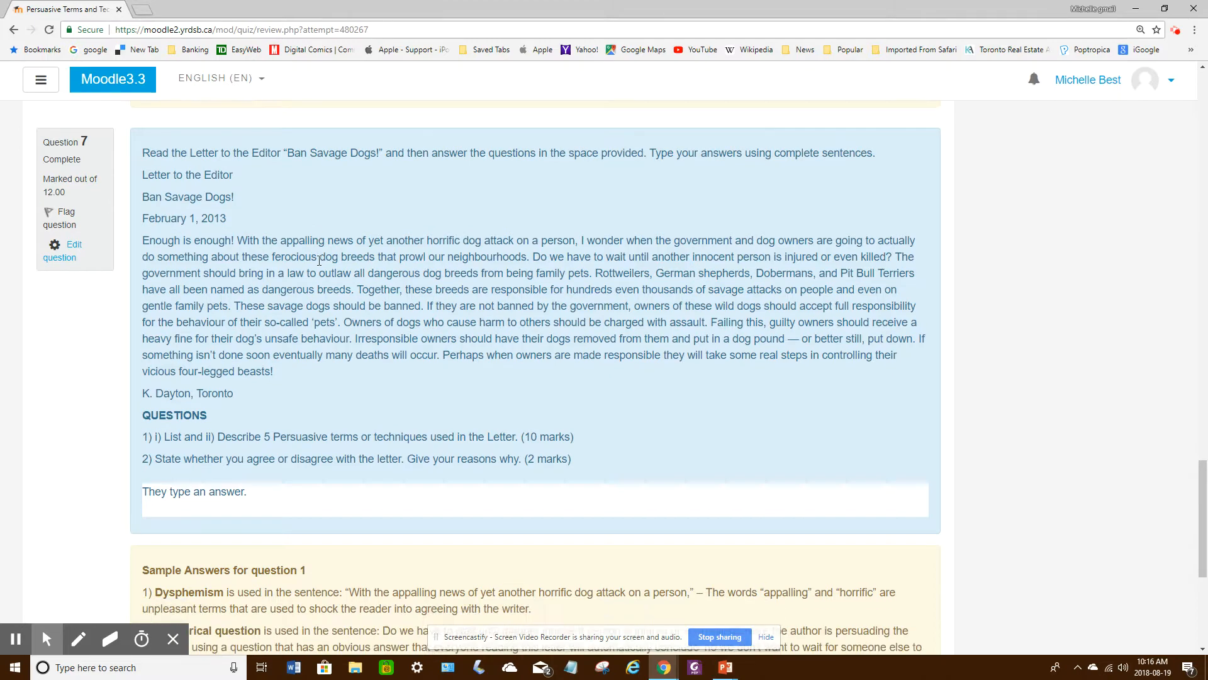
scroll(319, 261, down, 3)
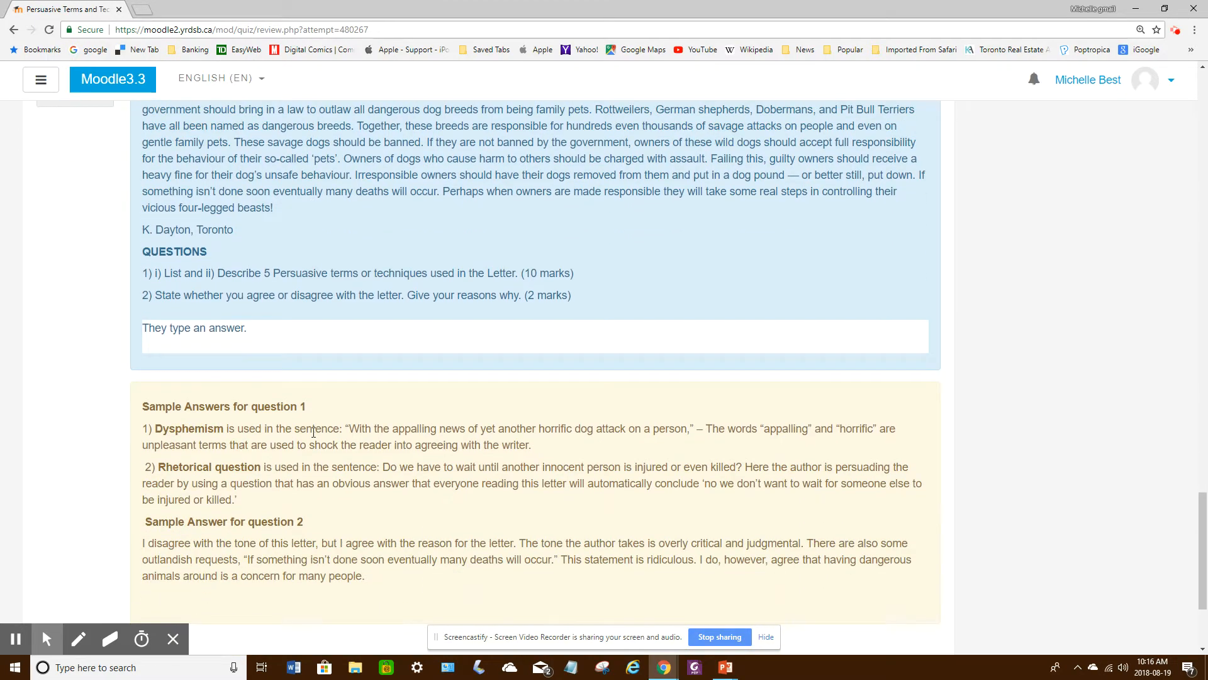
scroll(284, 431, up, 1)
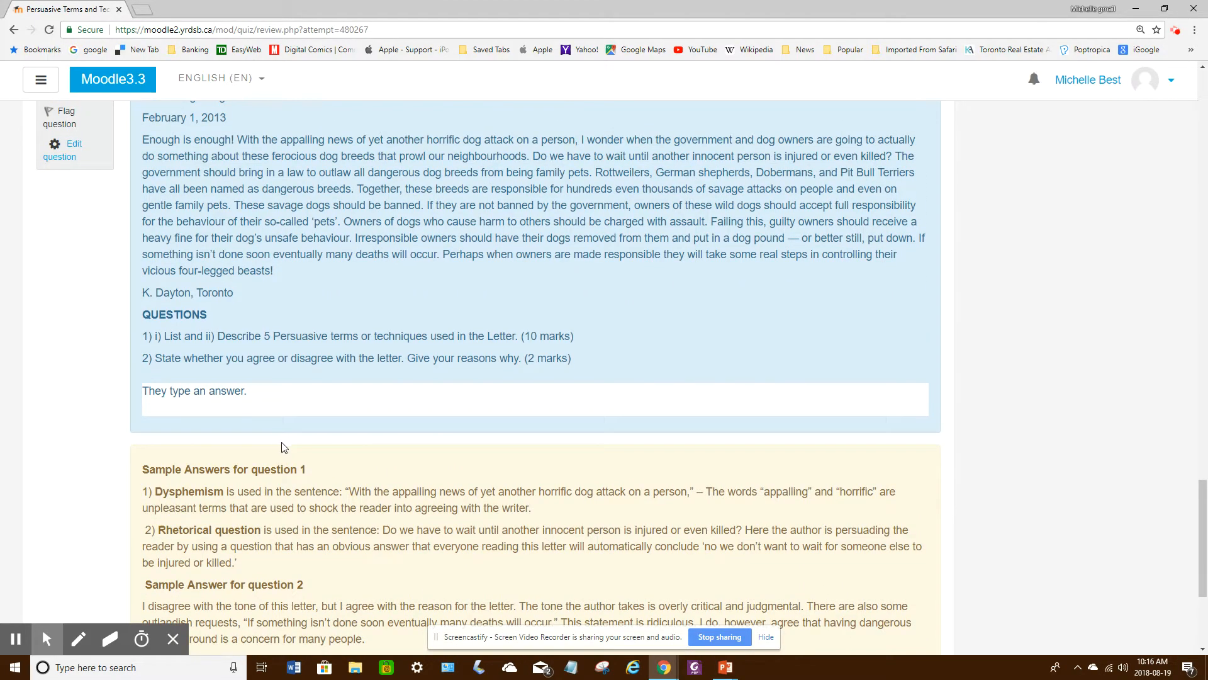
scroll(300, 507, down, 2)
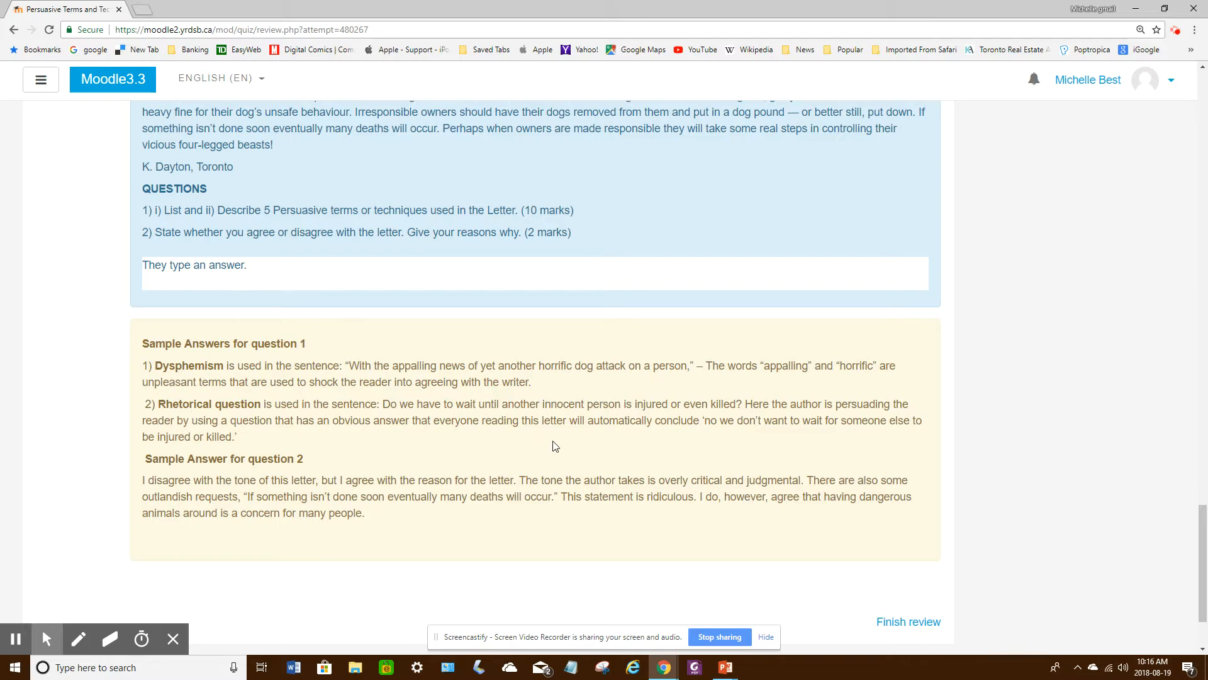
scroll(577, 419, up, 2)
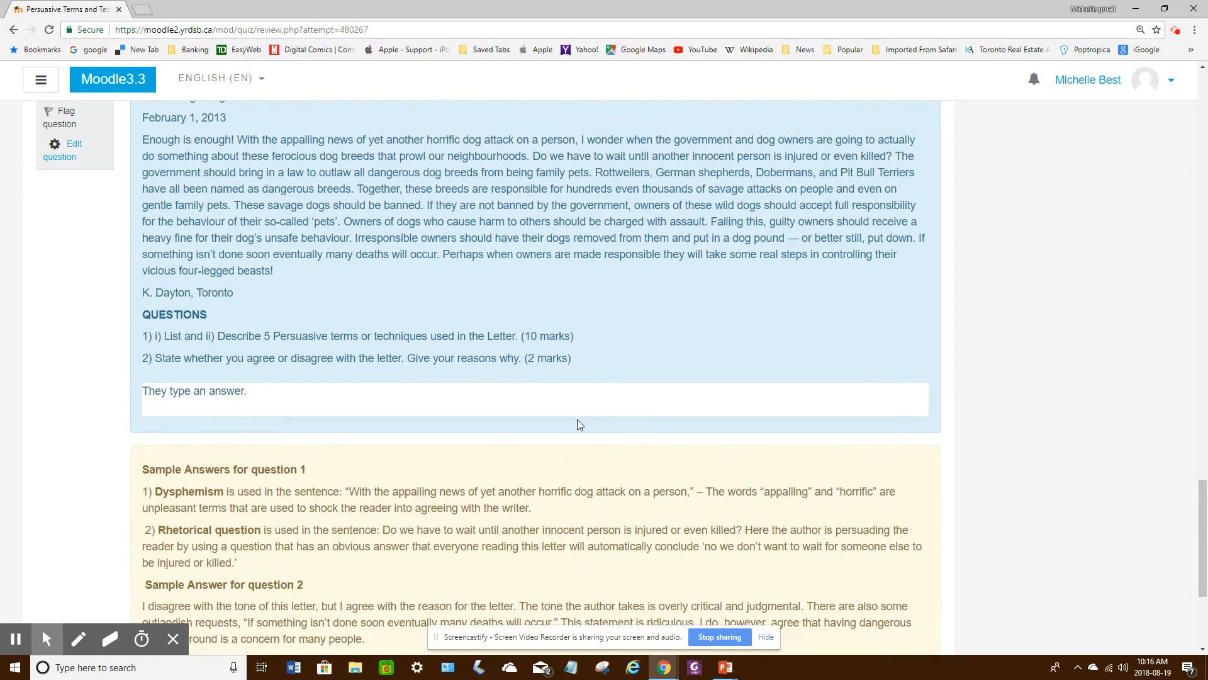
scroll(576, 421, down, 2)
scroll(577, 422, up, 1)
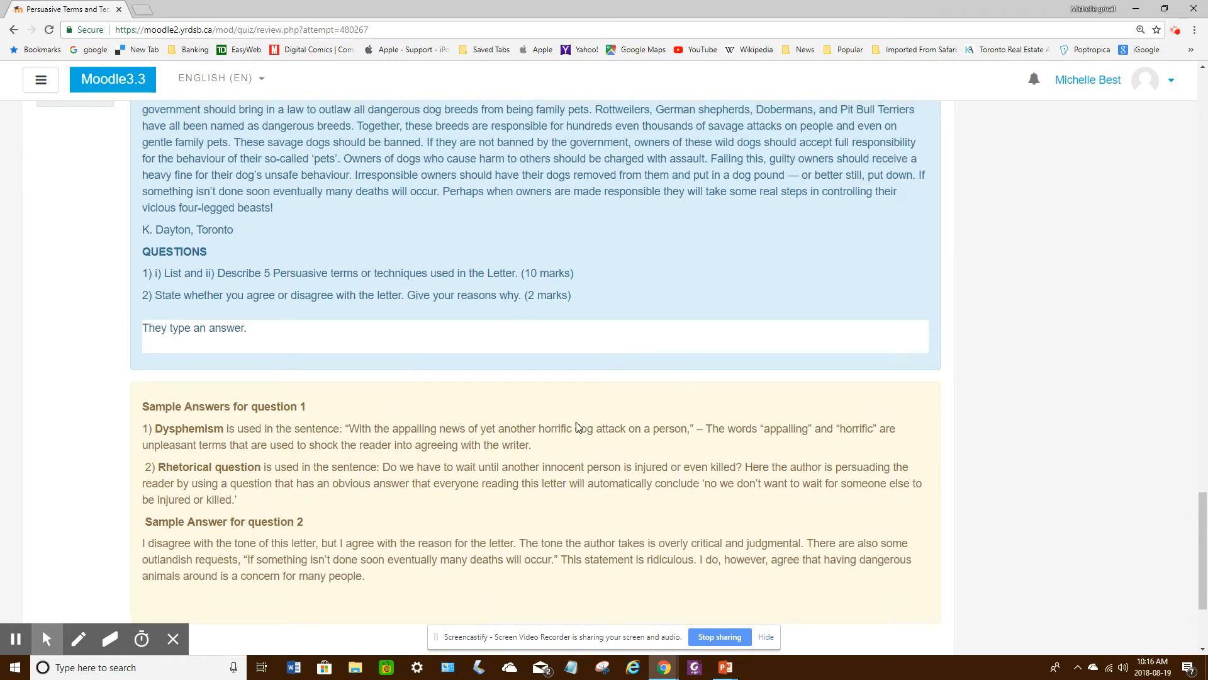
scroll(576, 421, down, 3)
click(900, 511)
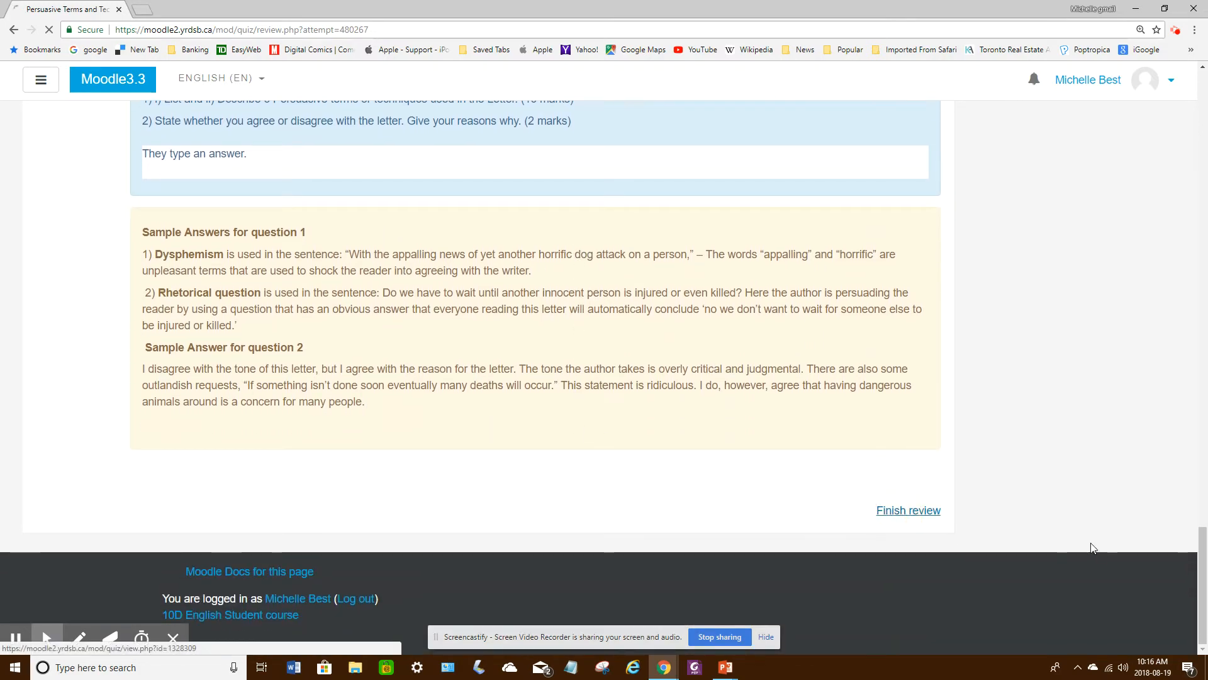
- Check the quiz's summary of previous attempts and open the quiz's question list for editing
scroll(632, 478, down, 2)
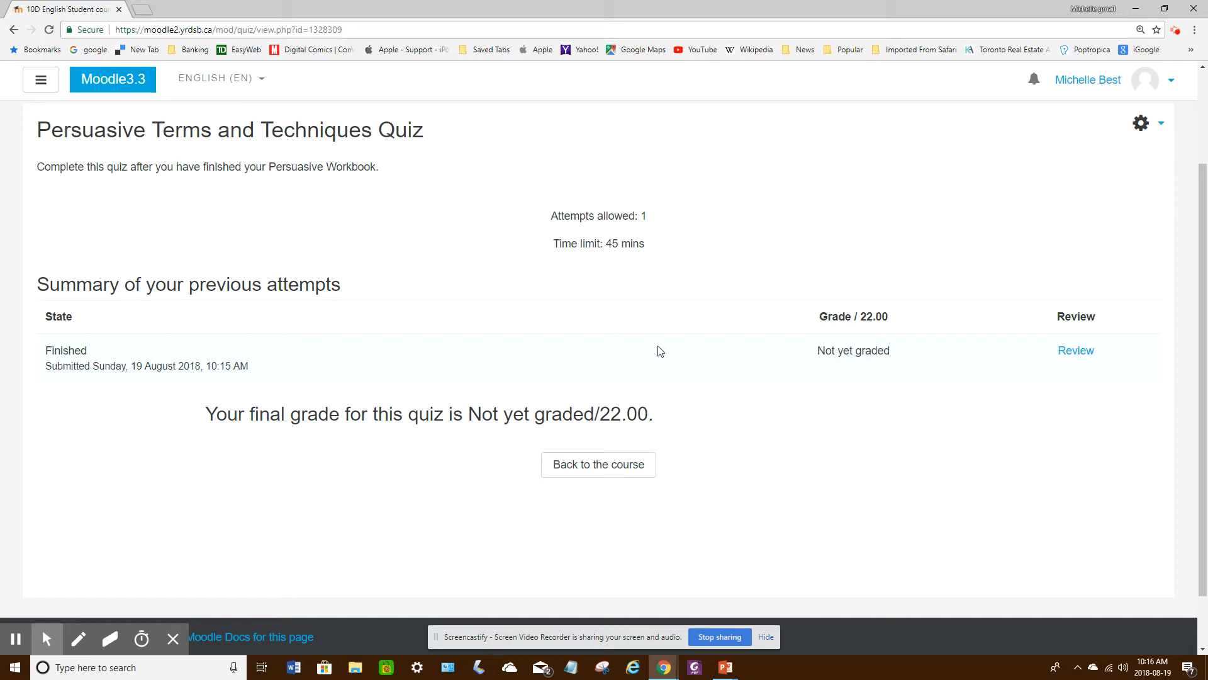
scroll(830, 368, up, 2)
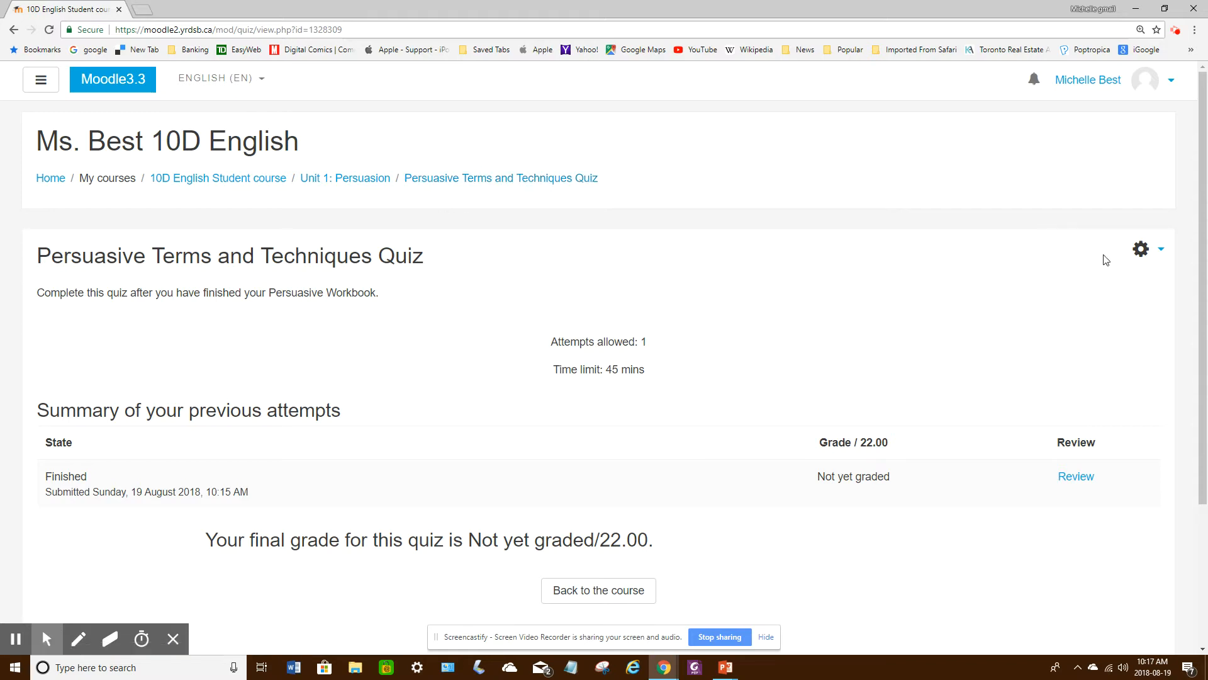
click(1141, 250)
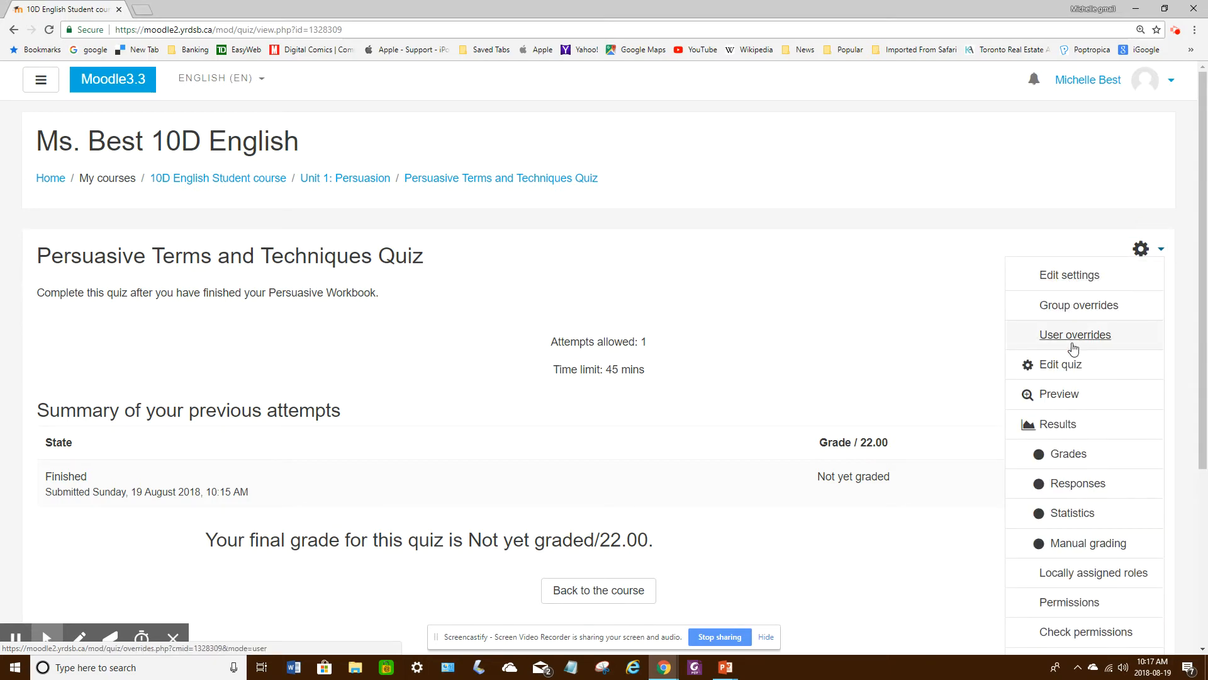
click(1057, 365)
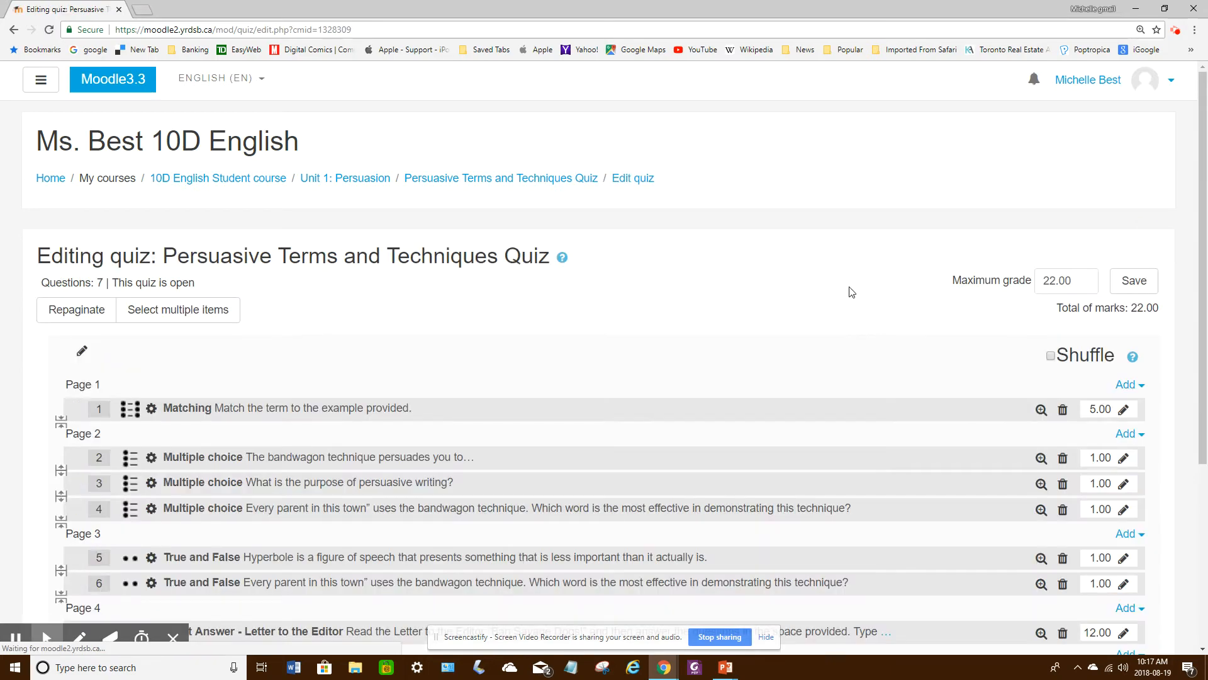
scroll(859, 287, down, 3)
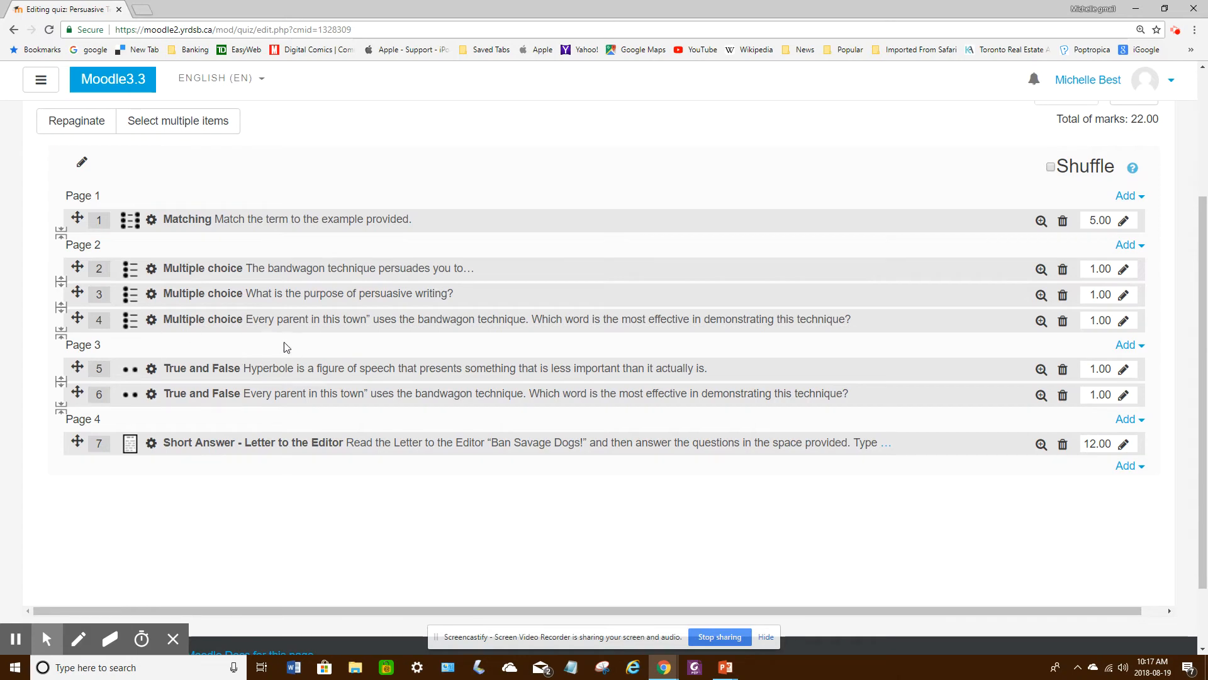
- View the question bank's Persuasive Terms and Techniques Quiz category from page 1's add options, and close it without adding questions
click(1128, 198)
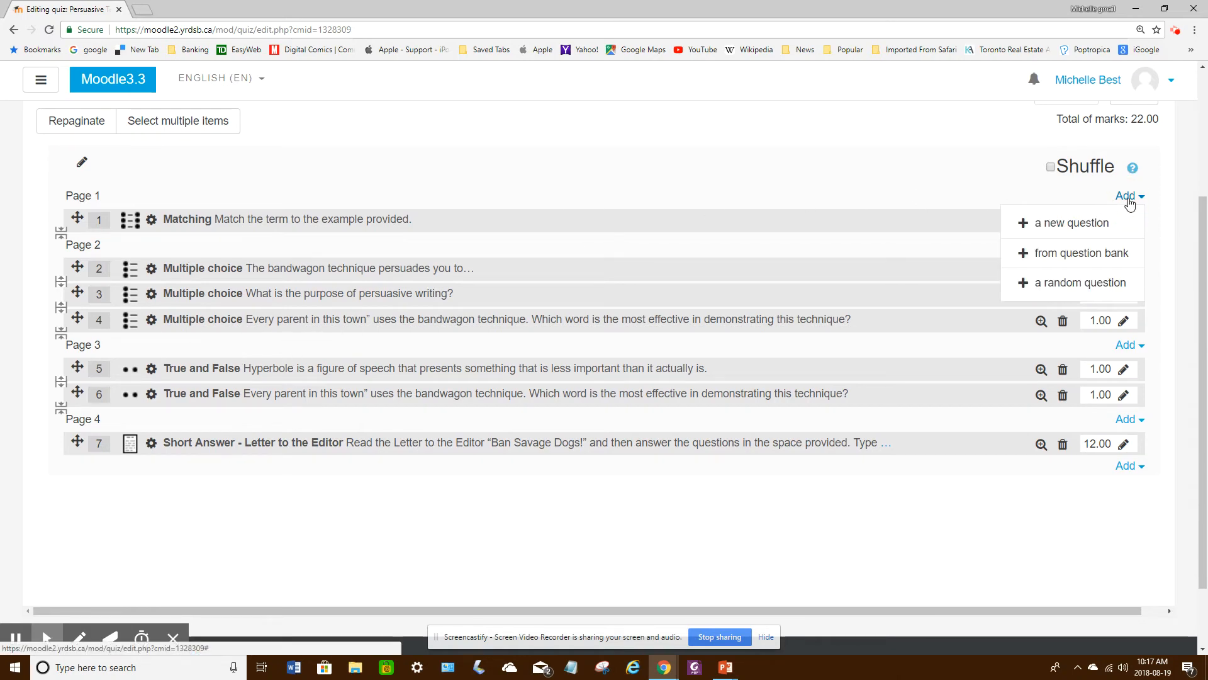
click(1064, 258)
click(282, 343)
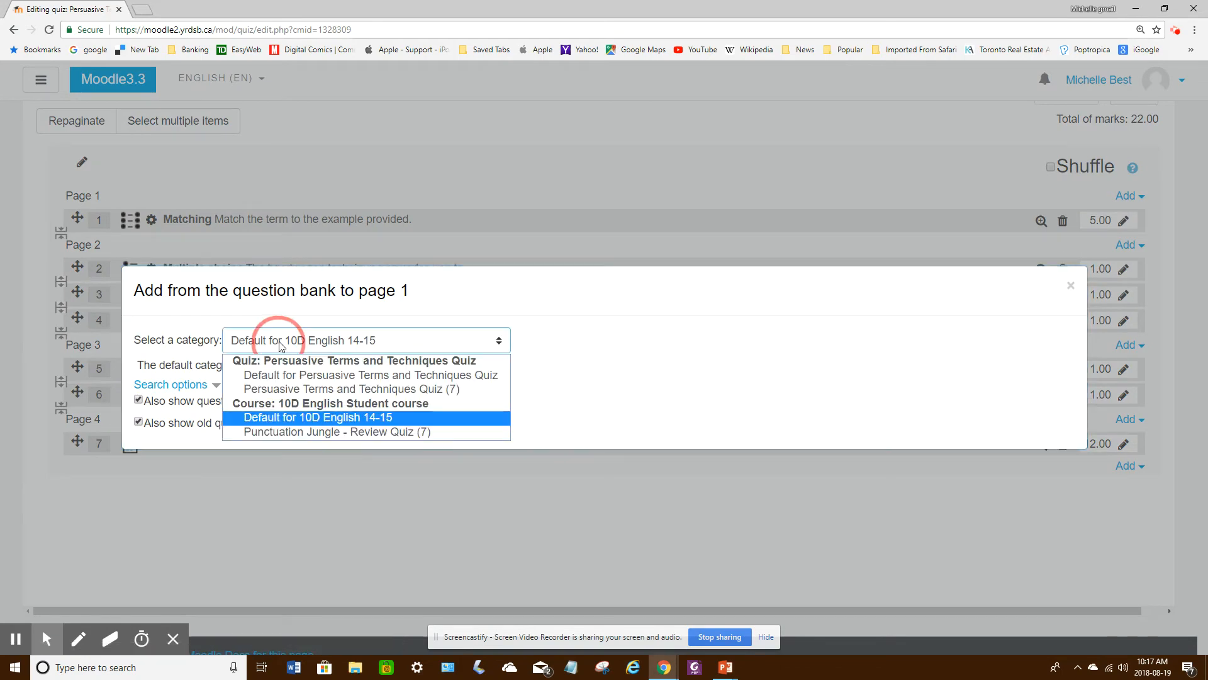
click(294, 388)
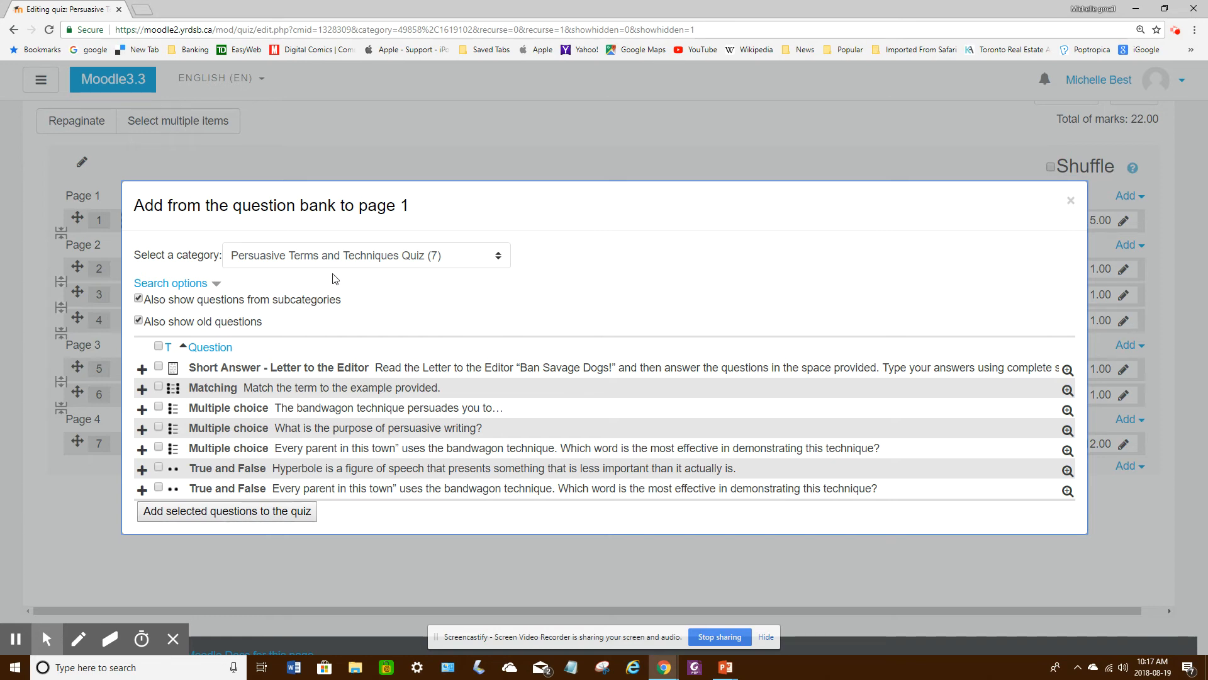
click(1071, 204)
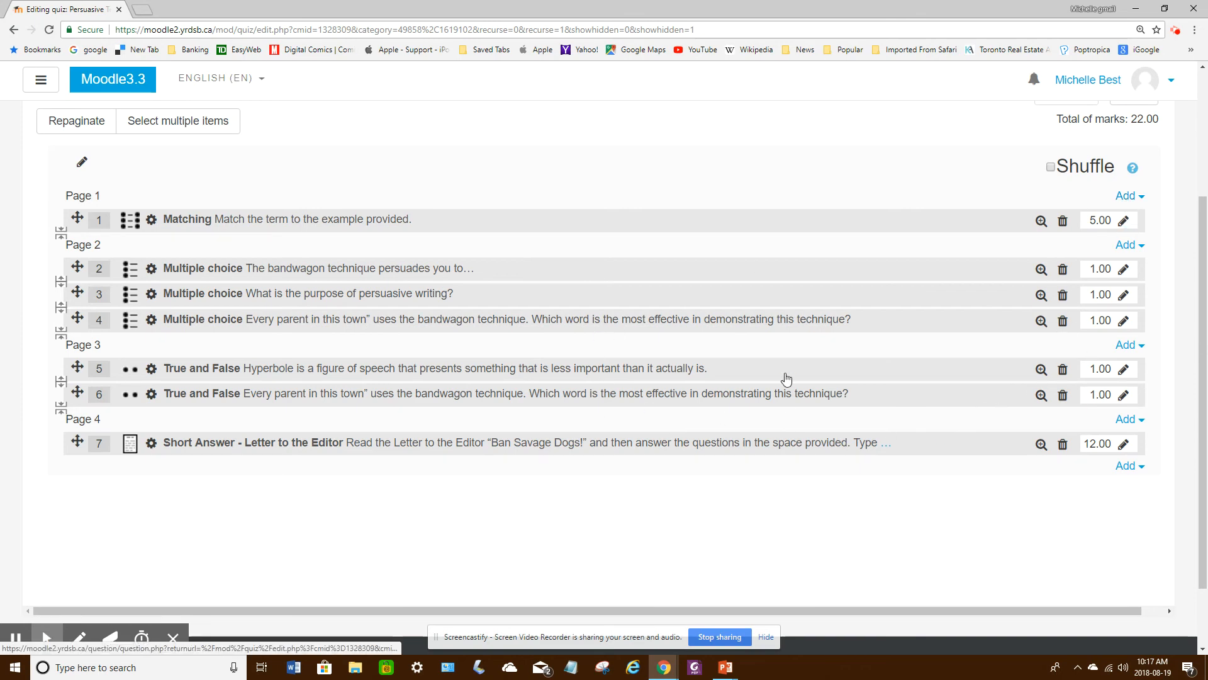
scroll(853, 380, up, 1)
scroll(853, 379, up, 3)
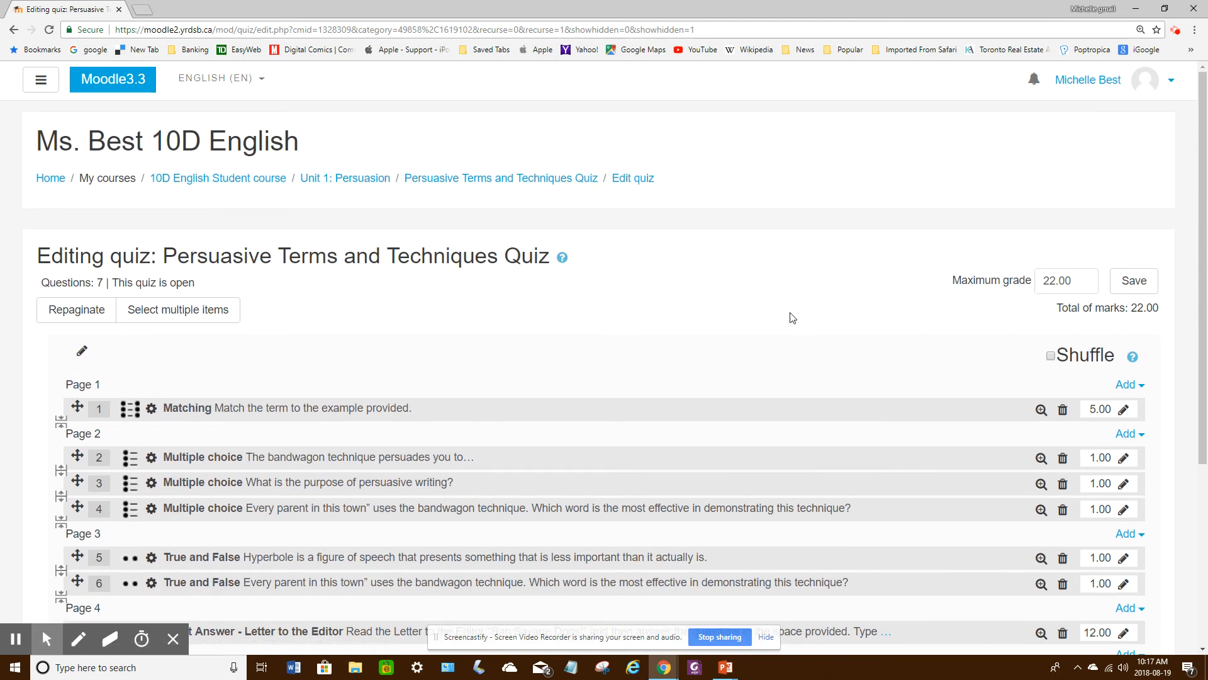